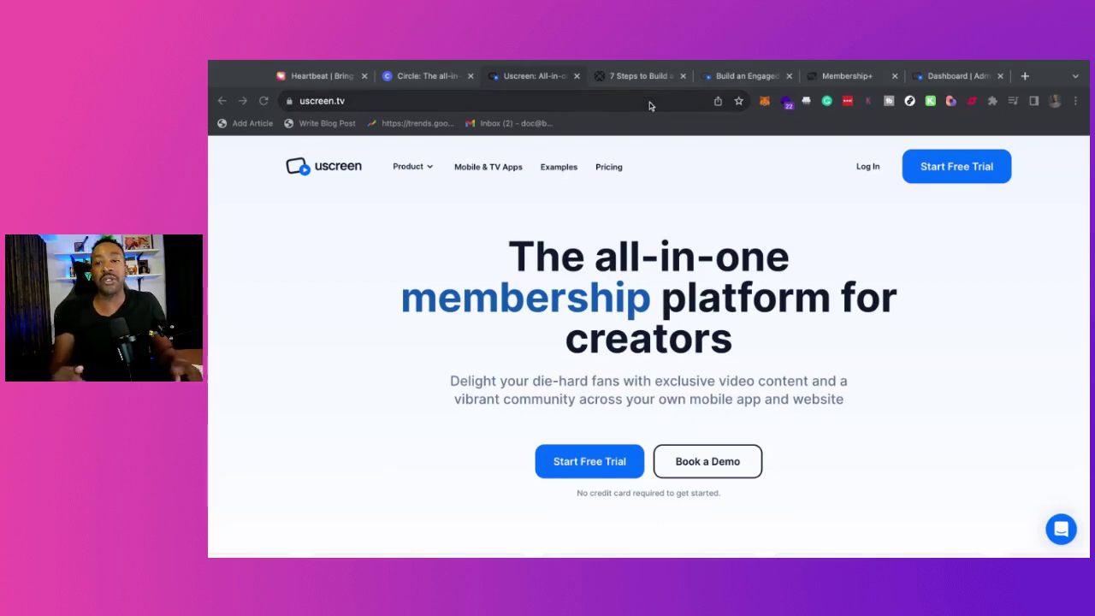
# Step: Review Uscreen's community features page, covering live chat, the commenting feature, and customized user profiles and avatars
pyautogui.click(725, 79)
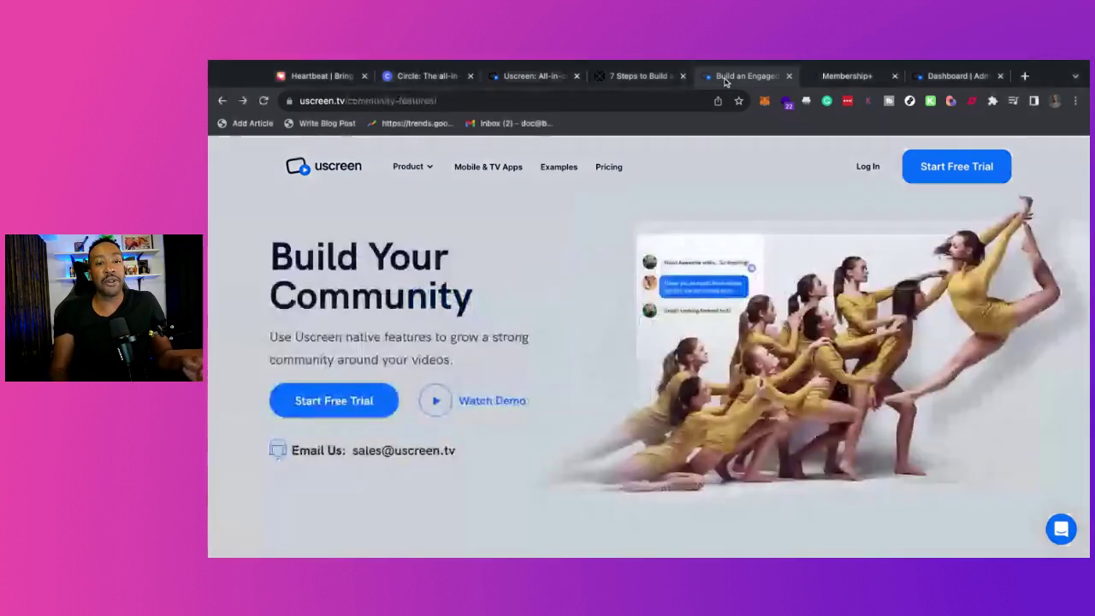
pyautogui.scroll(-5, 675, 367)
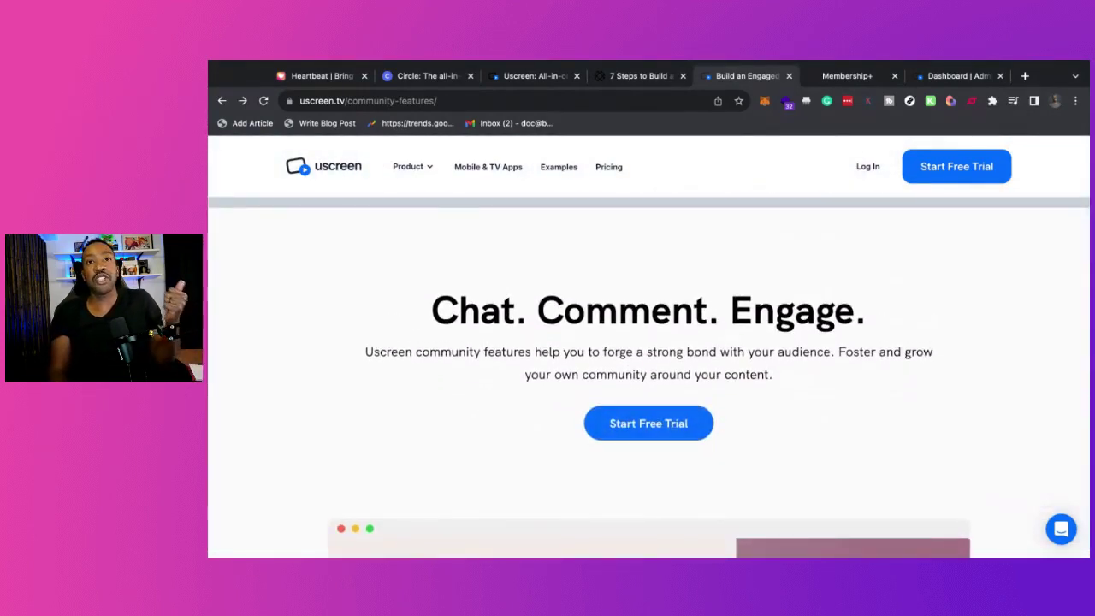
pyautogui.scroll(-1, 649, 377)
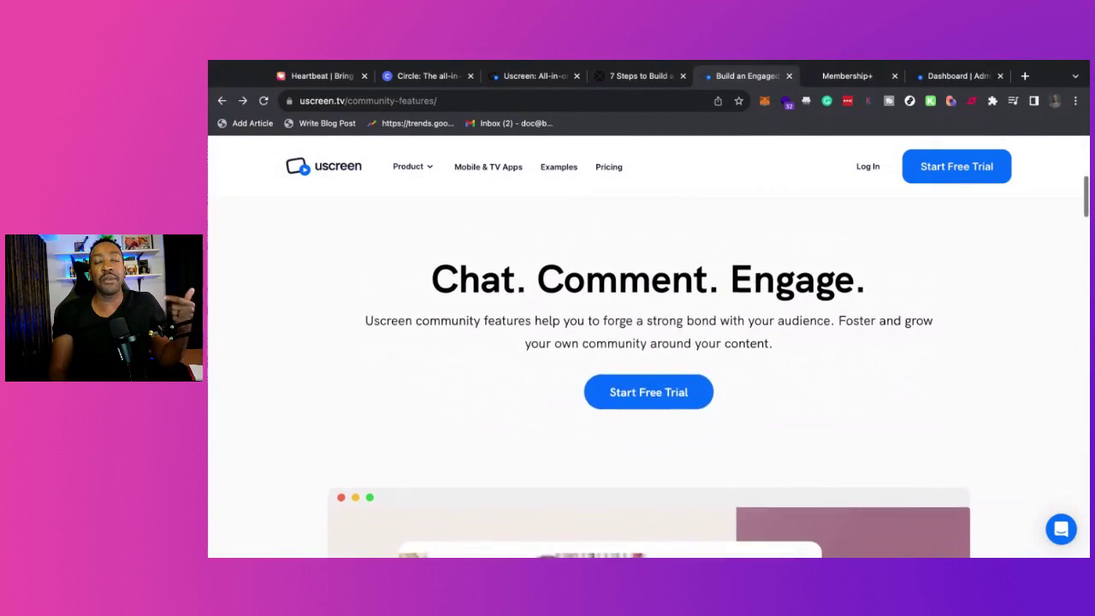
pyautogui.scroll(-5, 648, 377)
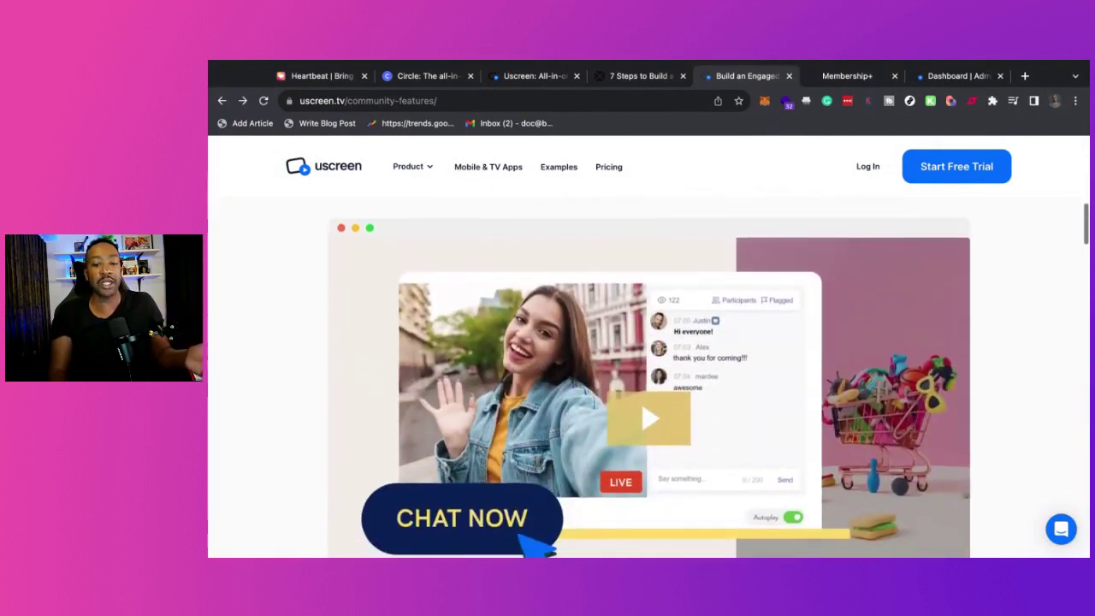
pyautogui.scroll(-9, 649, 376)
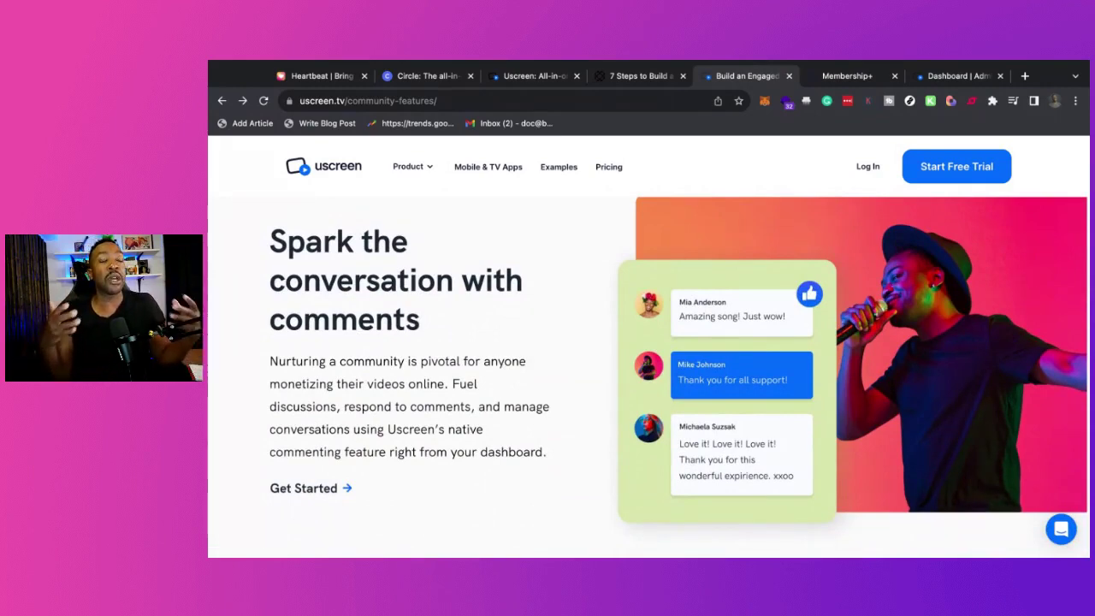
pyautogui.scroll(-7, 649, 378)
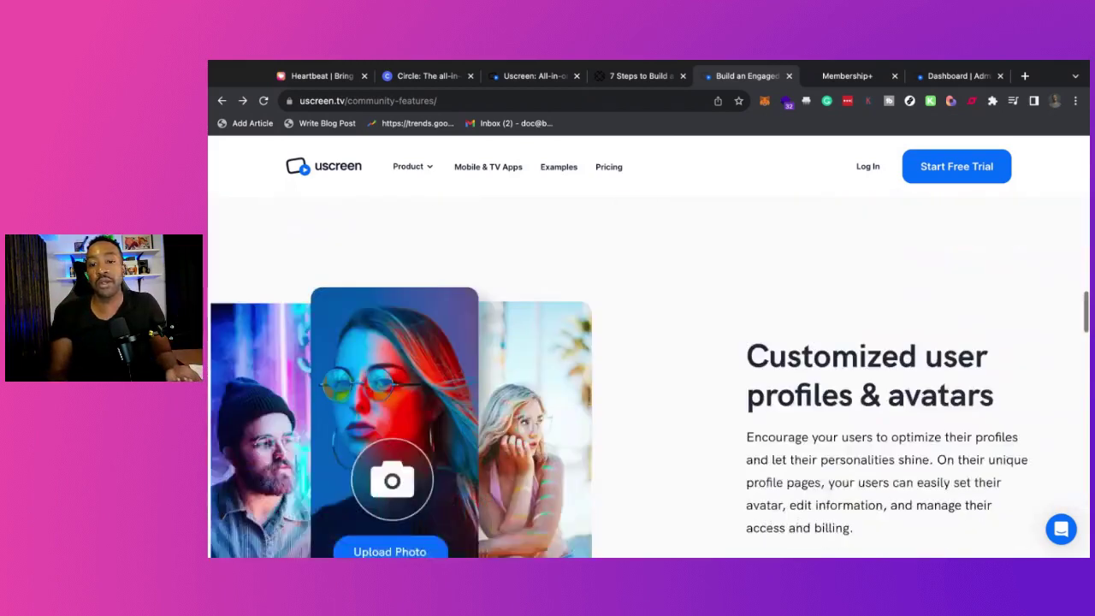
pyautogui.scroll(1, 649, 378)
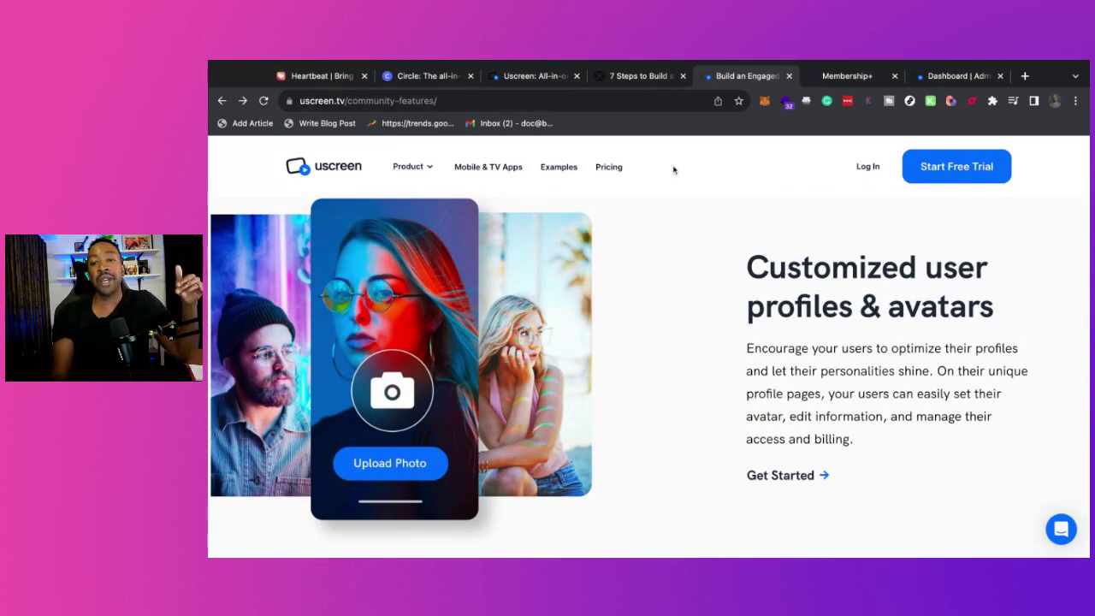
# Step: Look at the 7 Steps to Build a Community Website page and return to the community features page's opening section
pyautogui.click(642, 79)
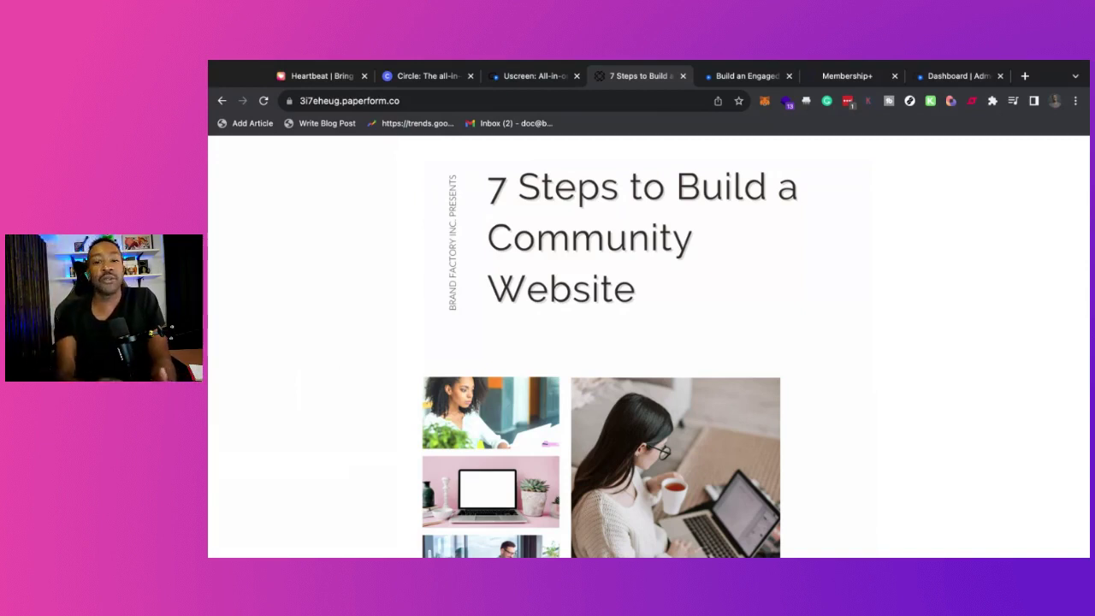
pyautogui.click(722, 83)
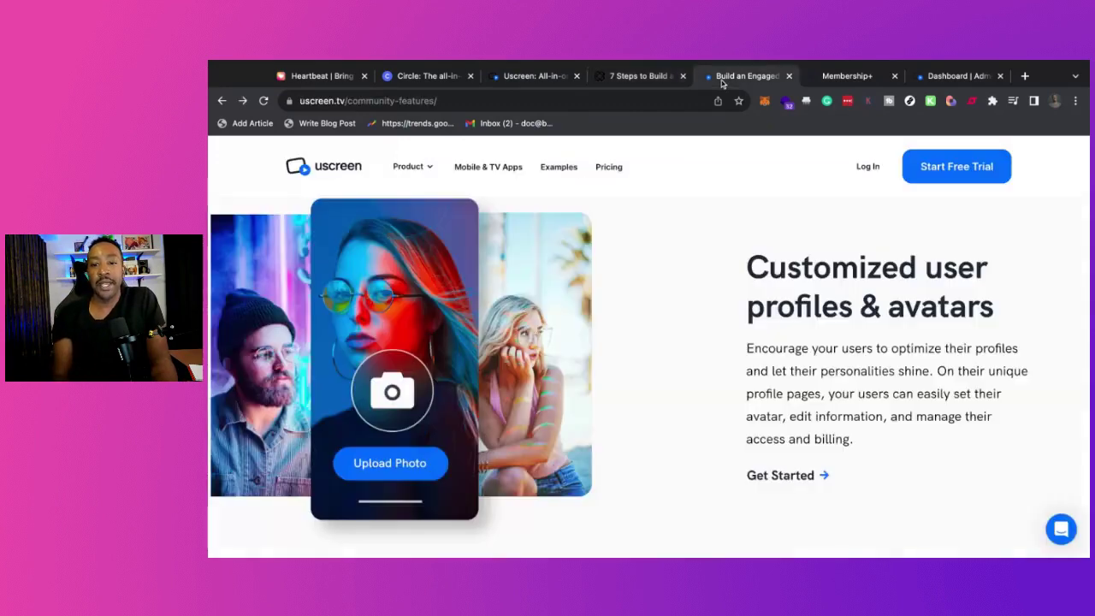
pyautogui.scroll(10, 581, 306)
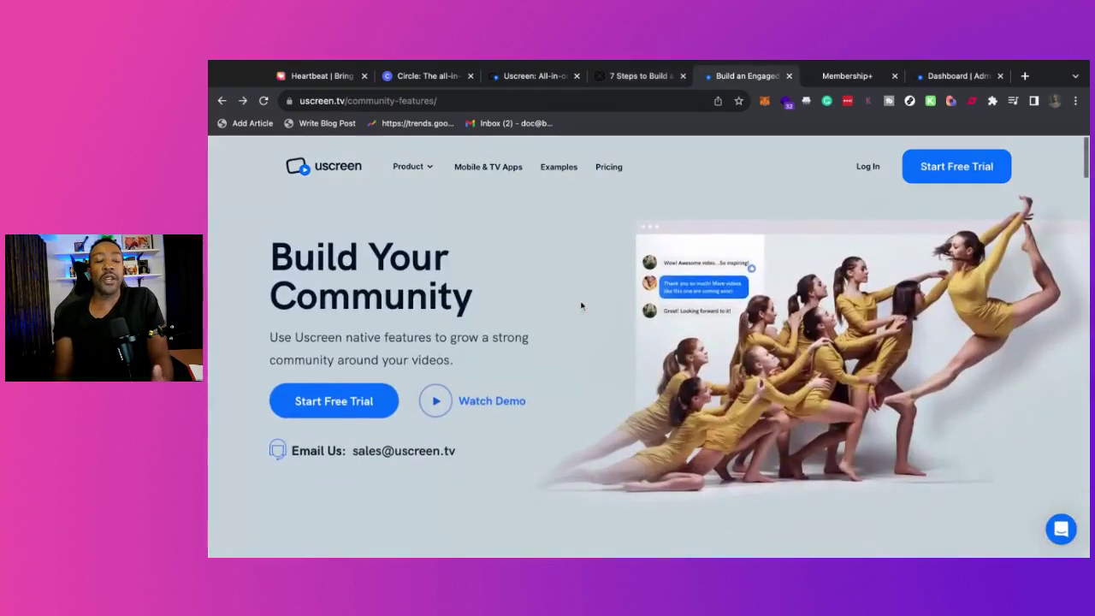
# Step: Open the Membership+ community and look through the posts in its introduce-yourself channel
pyautogui.click(824, 77)
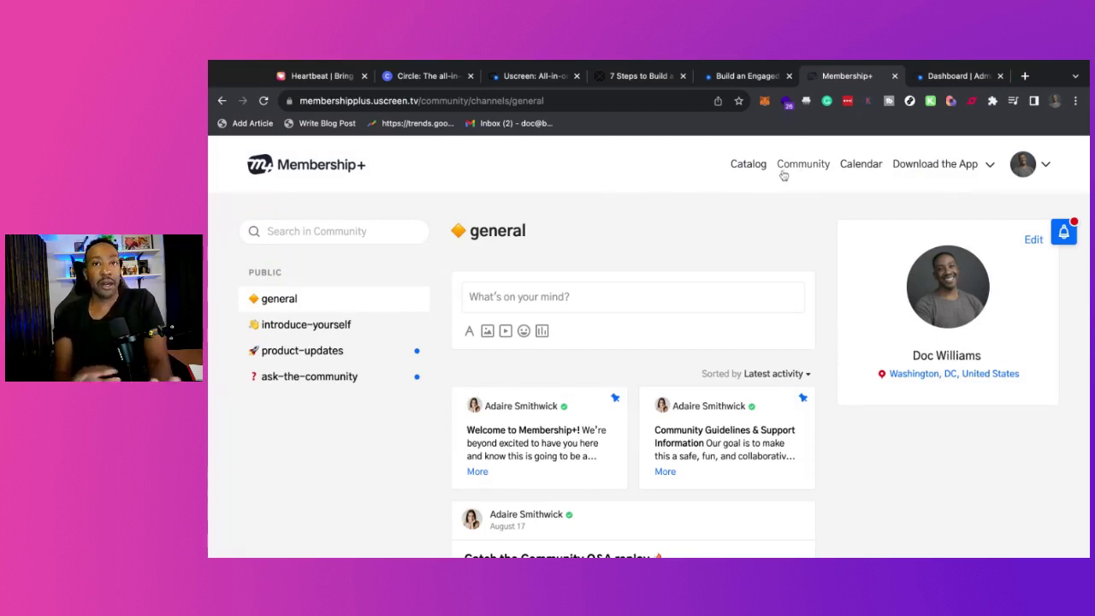
pyautogui.click(783, 171)
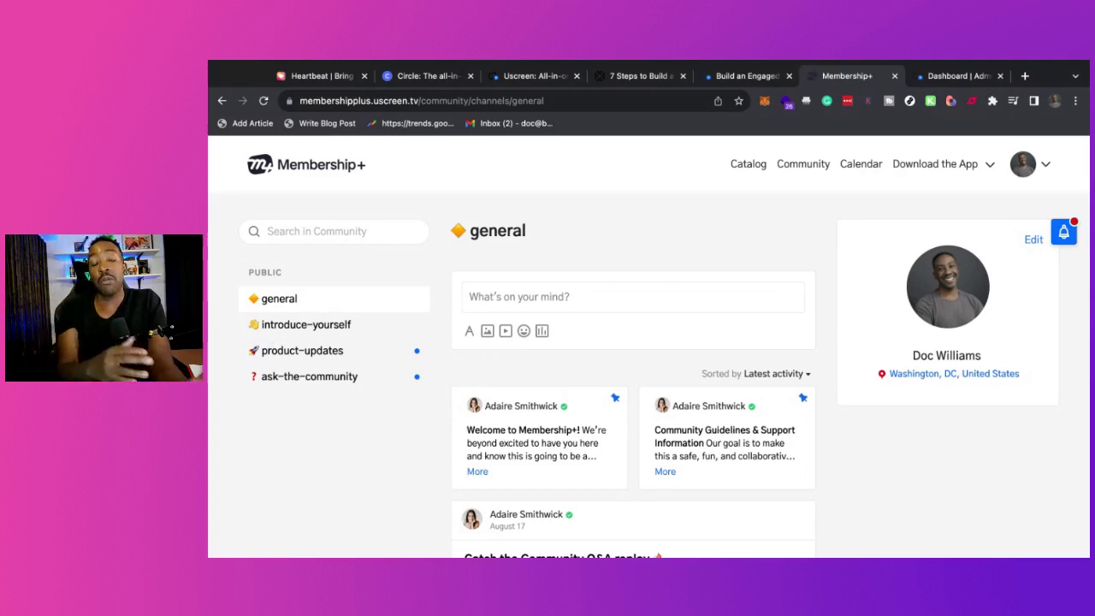
pyautogui.click(292, 327)
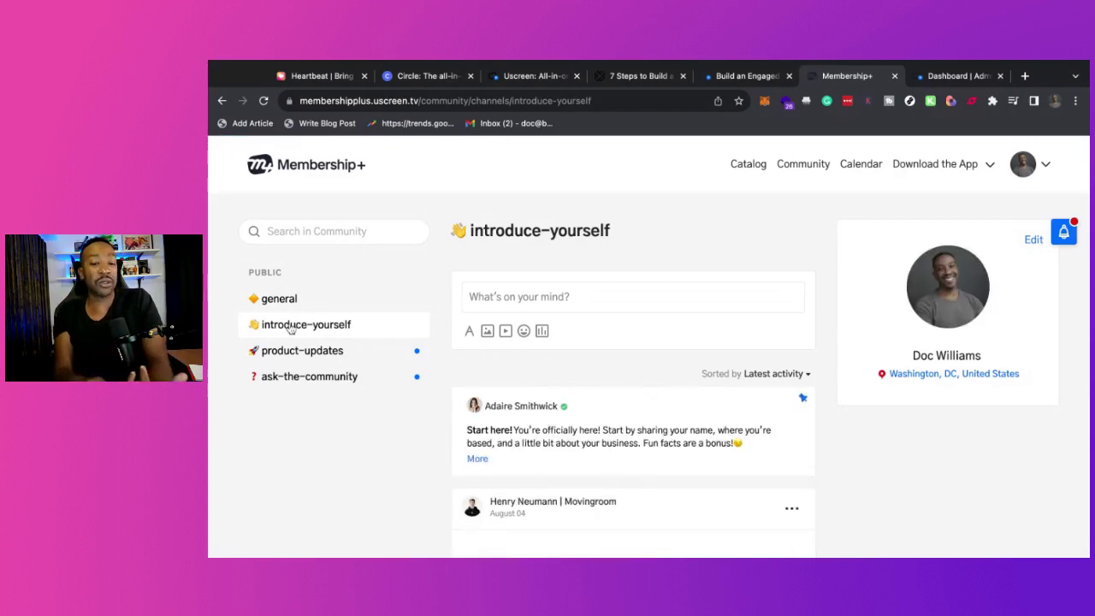
pyautogui.scroll(-1, 589, 432)
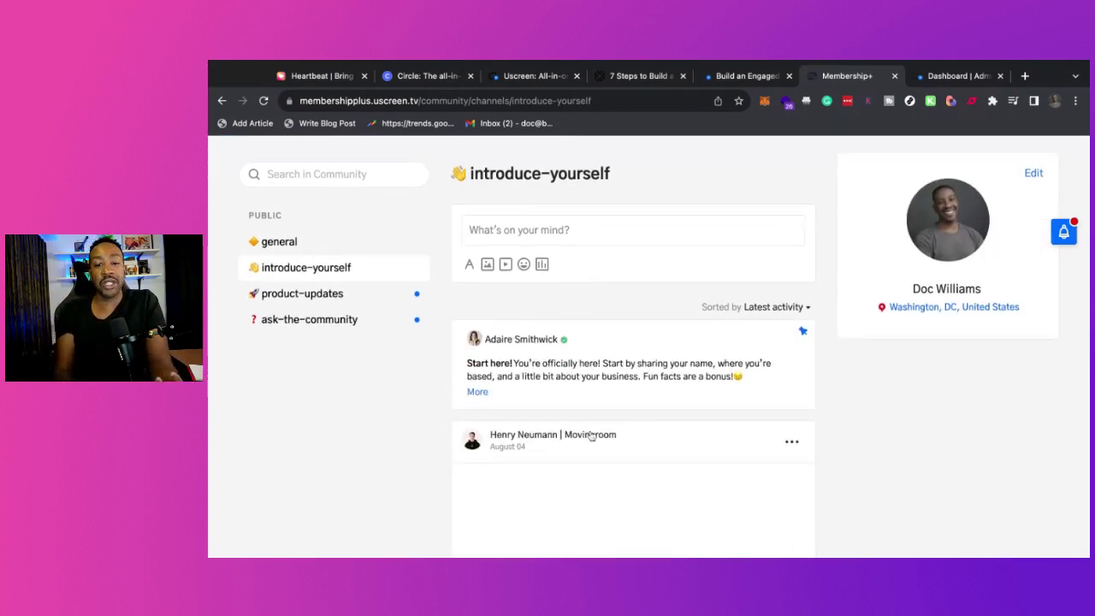
pyautogui.scroll(-5, 590, 436)
pyautogui.scroll(4, 590, 435)
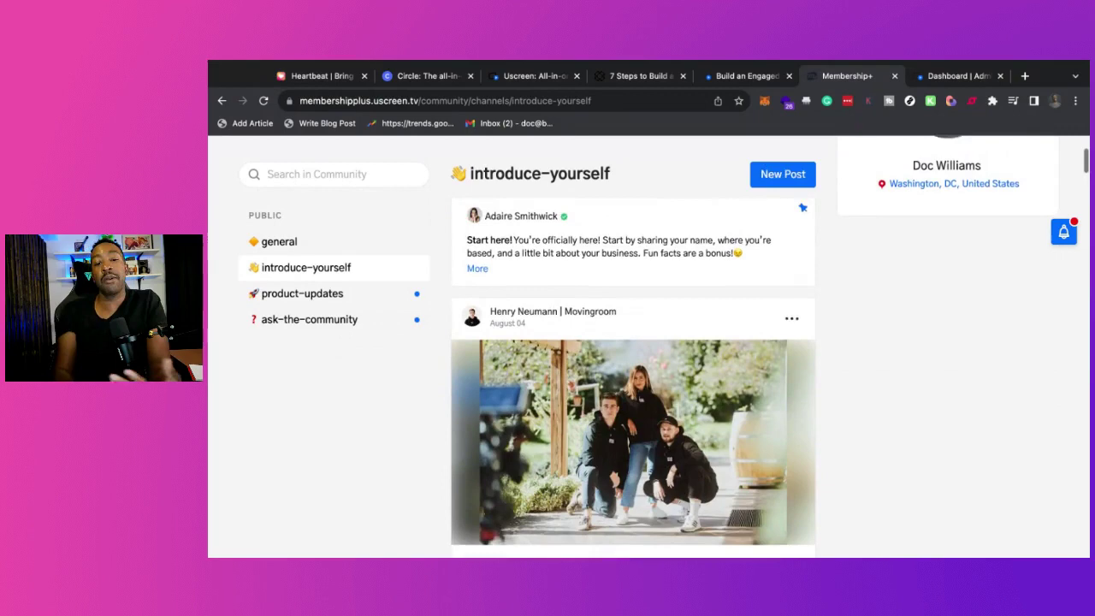
pyautogui.scroll(3, 591, 436)
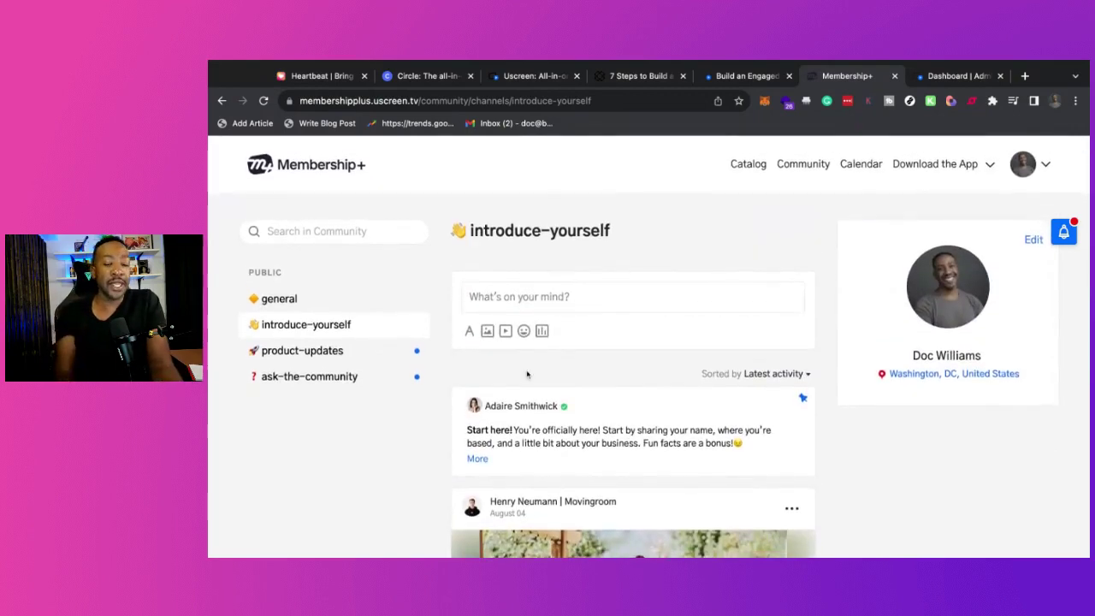
# Step: View the product-updates and ask-the-community channels, check the member's own profile page, and return to the channel
pyautogui.click(370, 358)
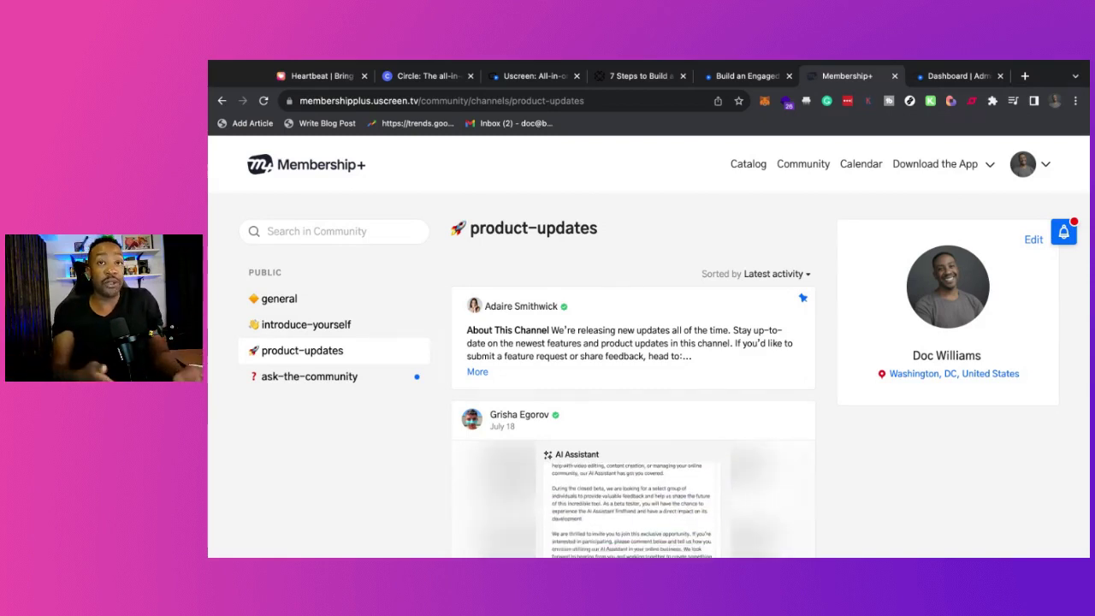
pyautogui.click(346, 378)
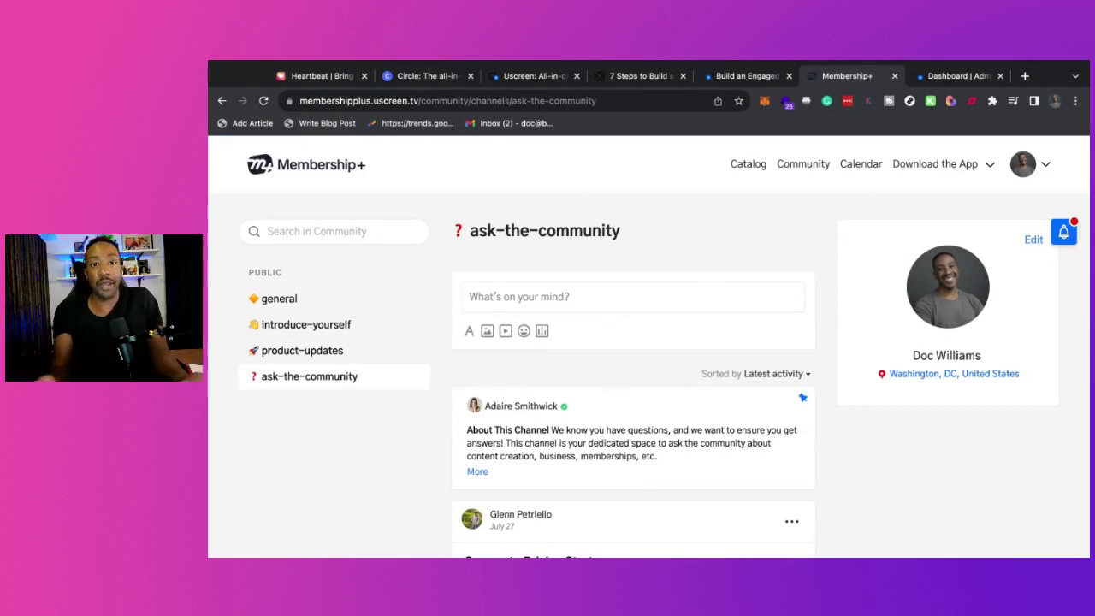
pyautogui.click(932, 283)
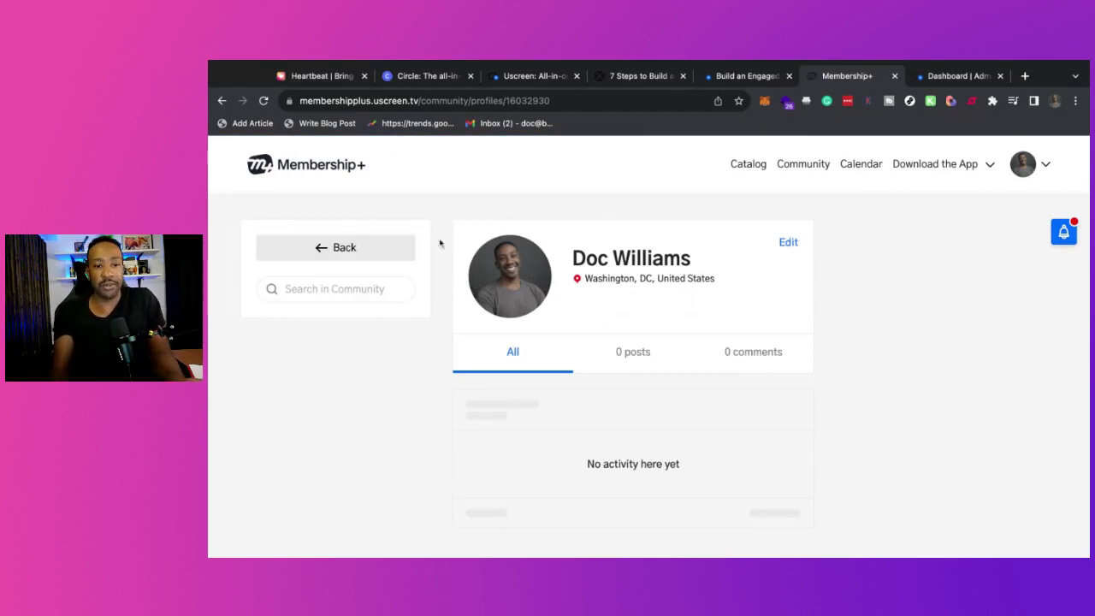
pyautogui.click(362, 253)
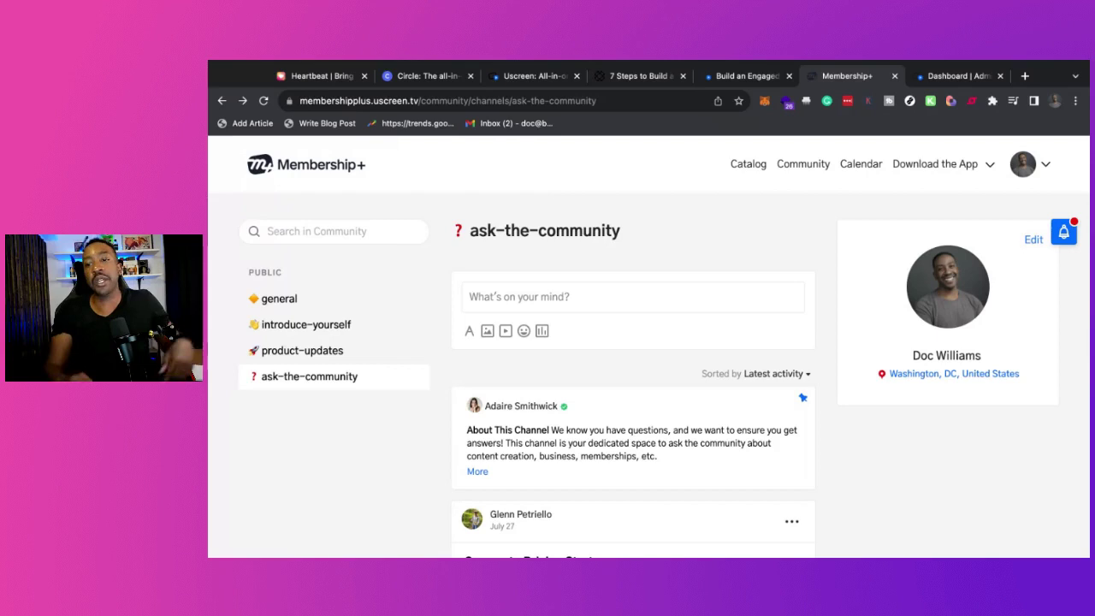
# Step: Look over the community's Uscreen admin dashboard and the Uscreen homepage, ending on the dashboard
pyautogui.click(940, 76)
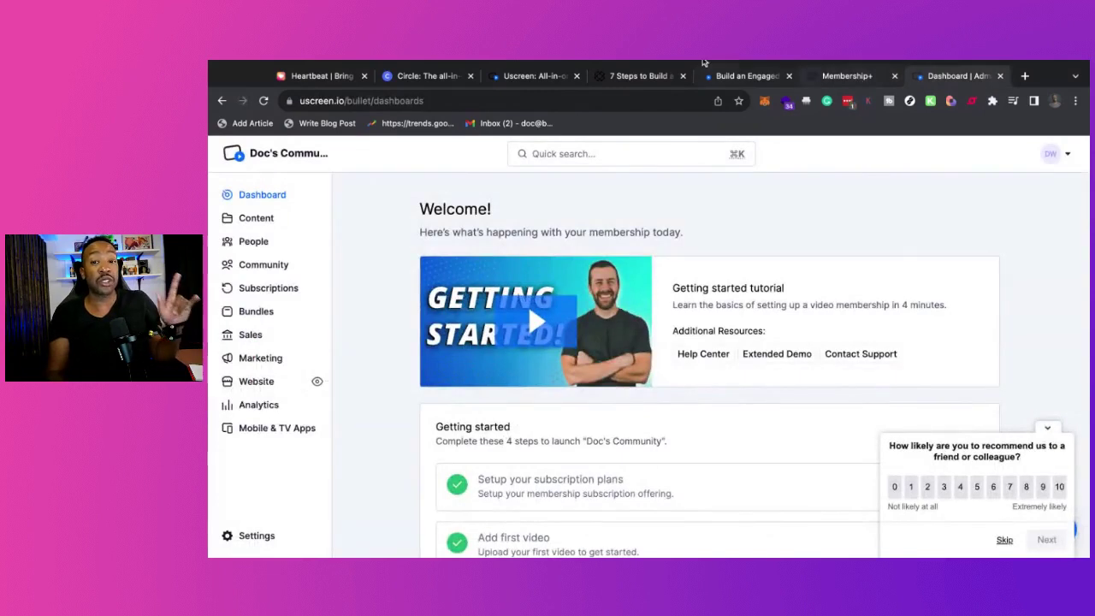
pyautogui.click(560, 76)
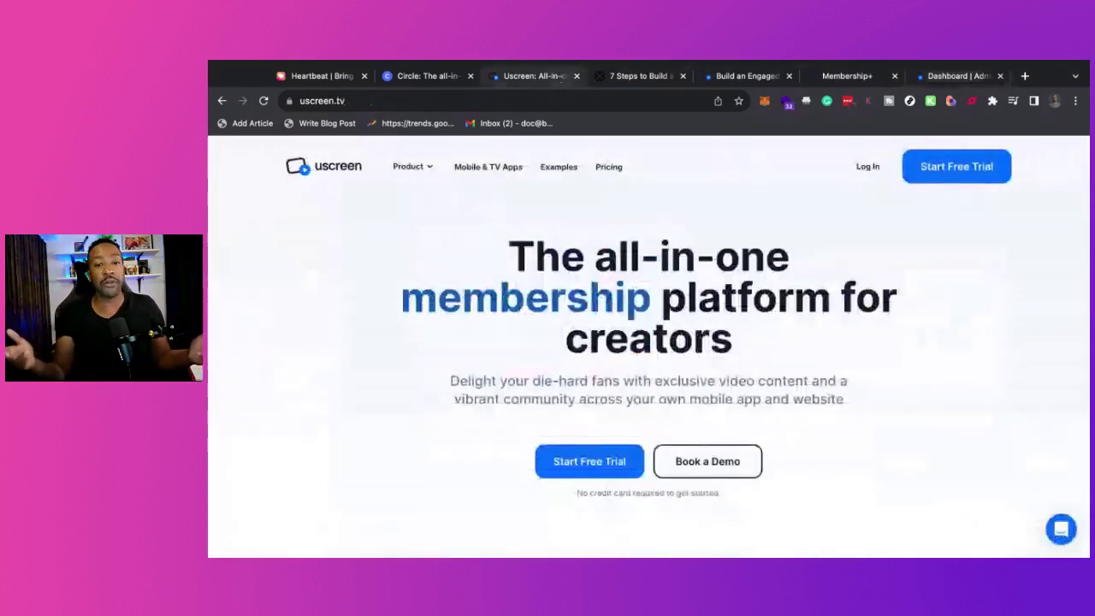
pyautogui.click(965, 76)
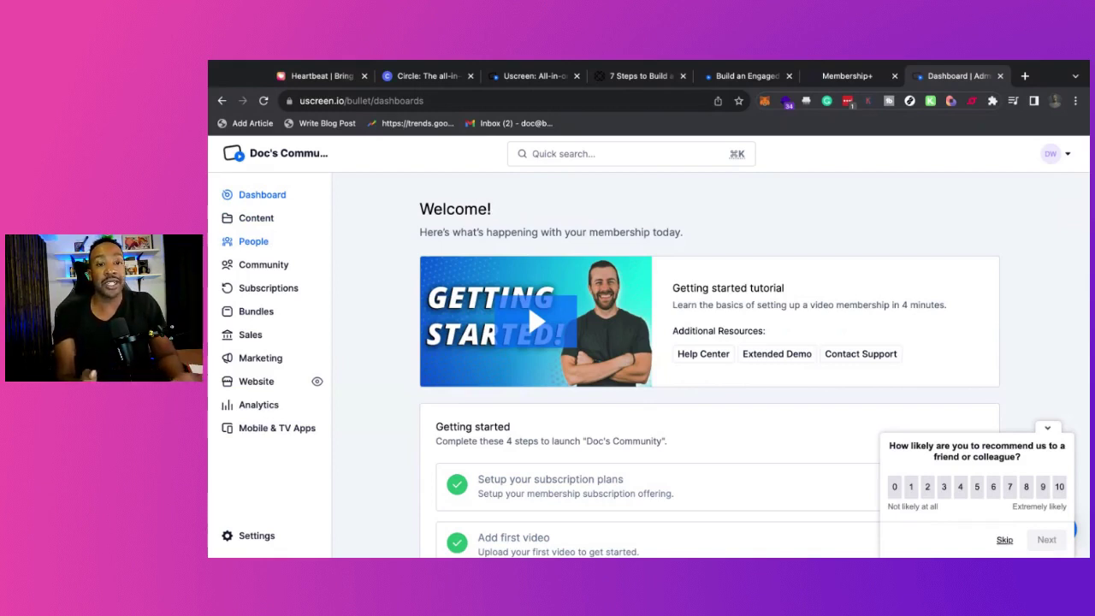
# Step: Review the Community feature overview in the Uscreen admin area and launch the community
pyautogui.click(271, 269)
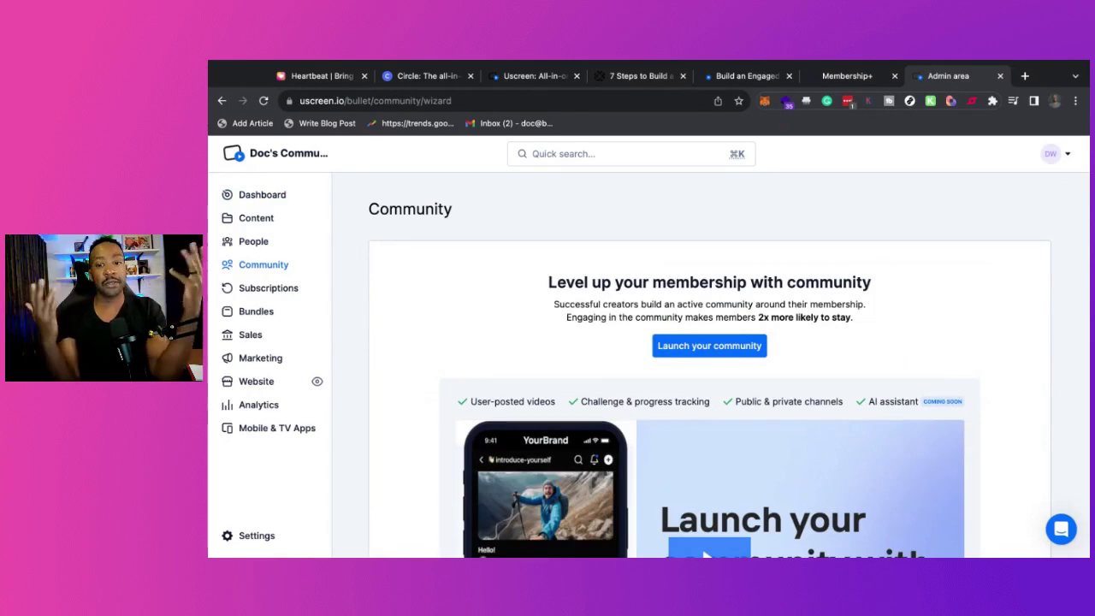
pyautogui.scroll(-3, 443, 398)
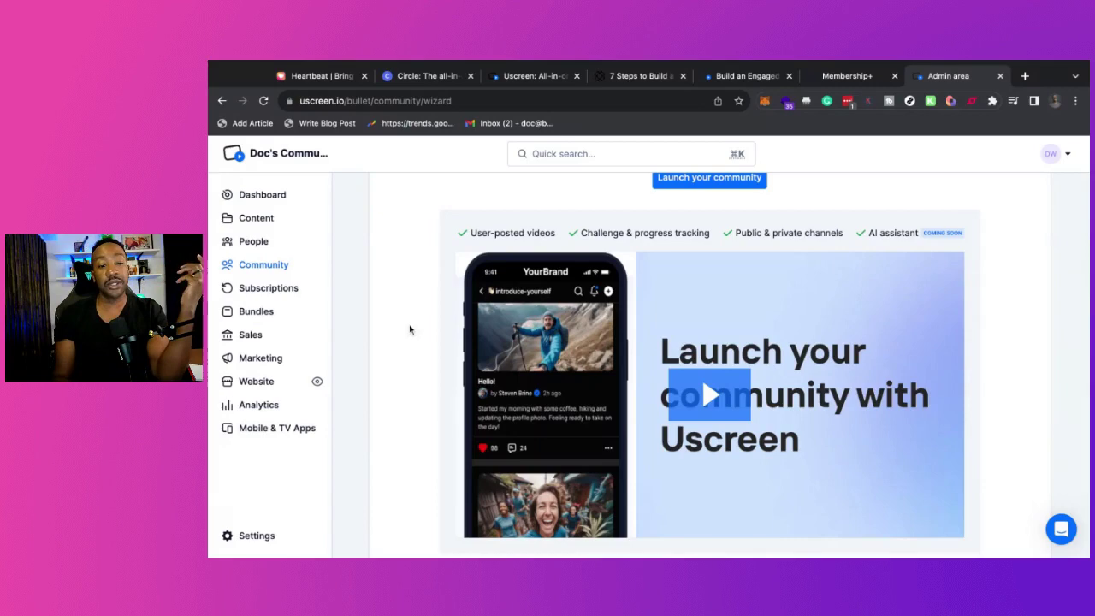
pyautogui.scroll(-5, 407, 341)
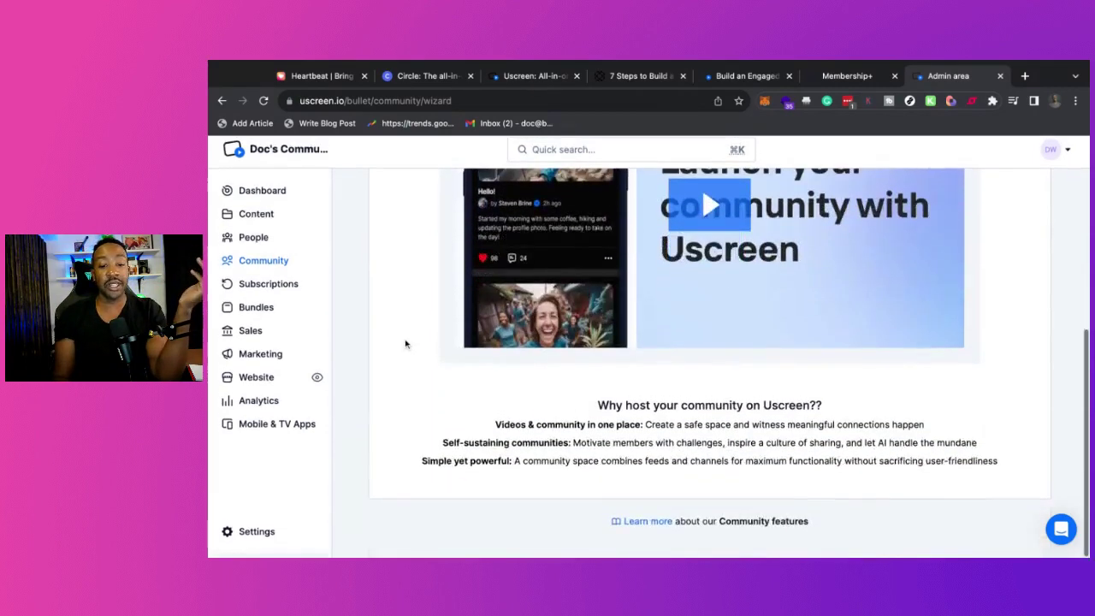
pyautogui.scroll(5, 406, 344)
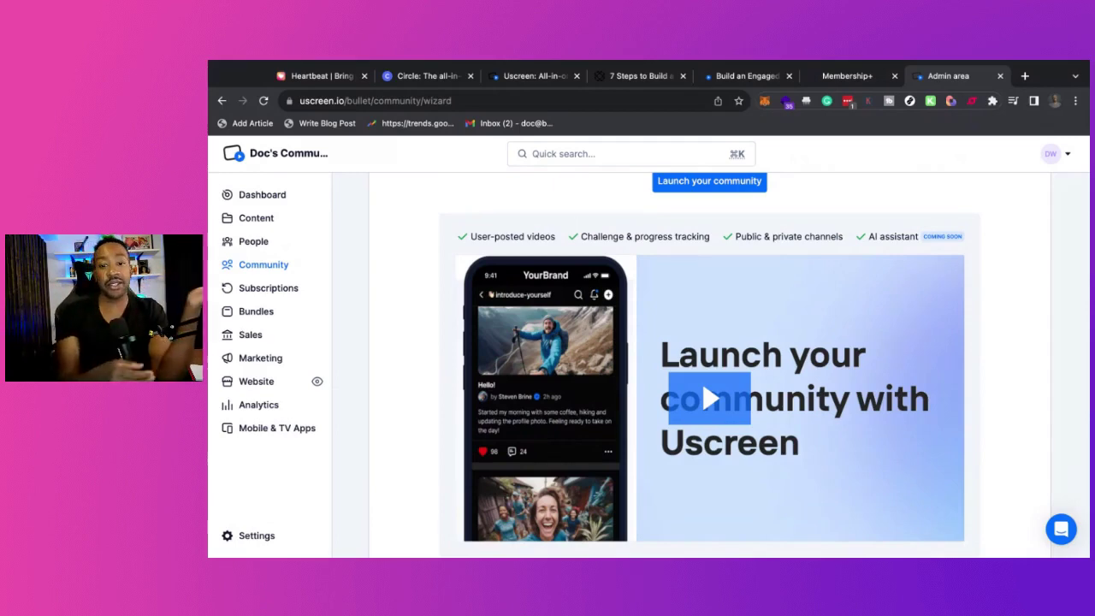
pyautogui.scroll(2, 413, 395)
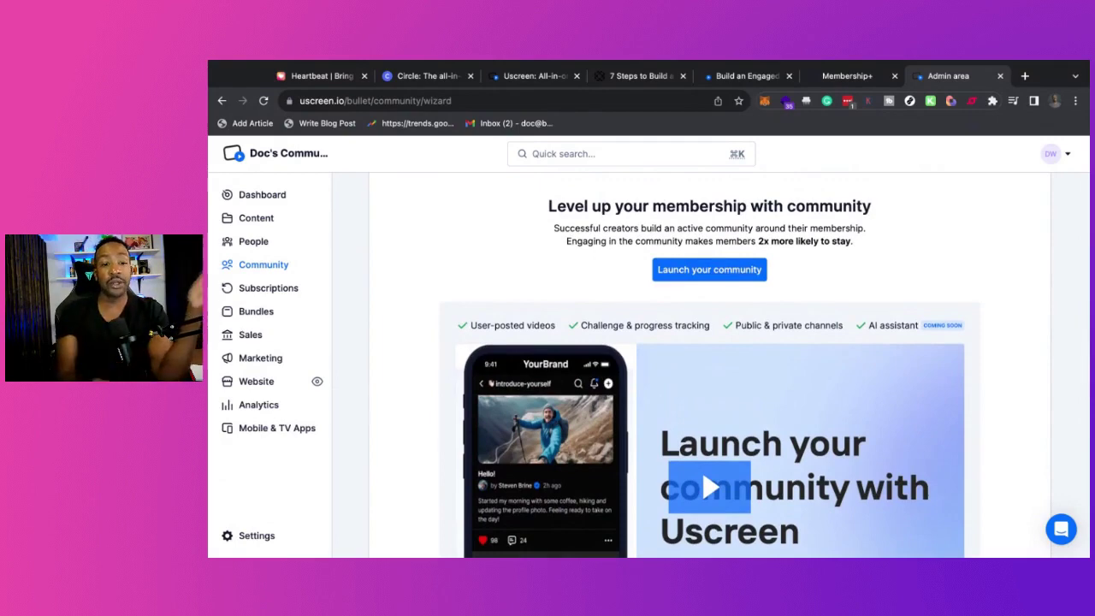
pyautogui.scroll(2, 723, 353)
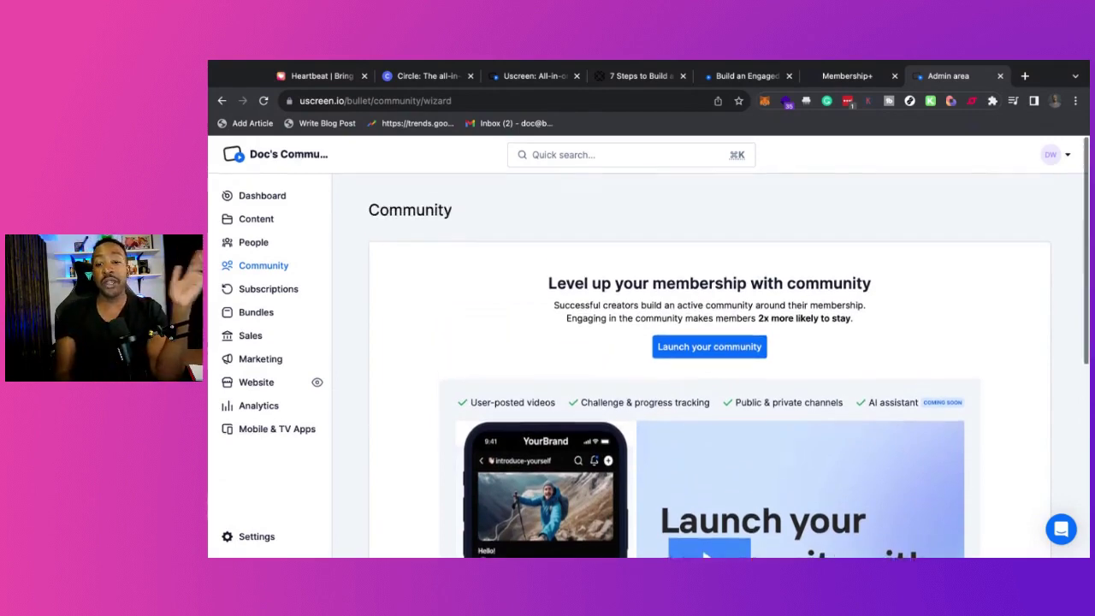
pyautogui.click(721, 346)
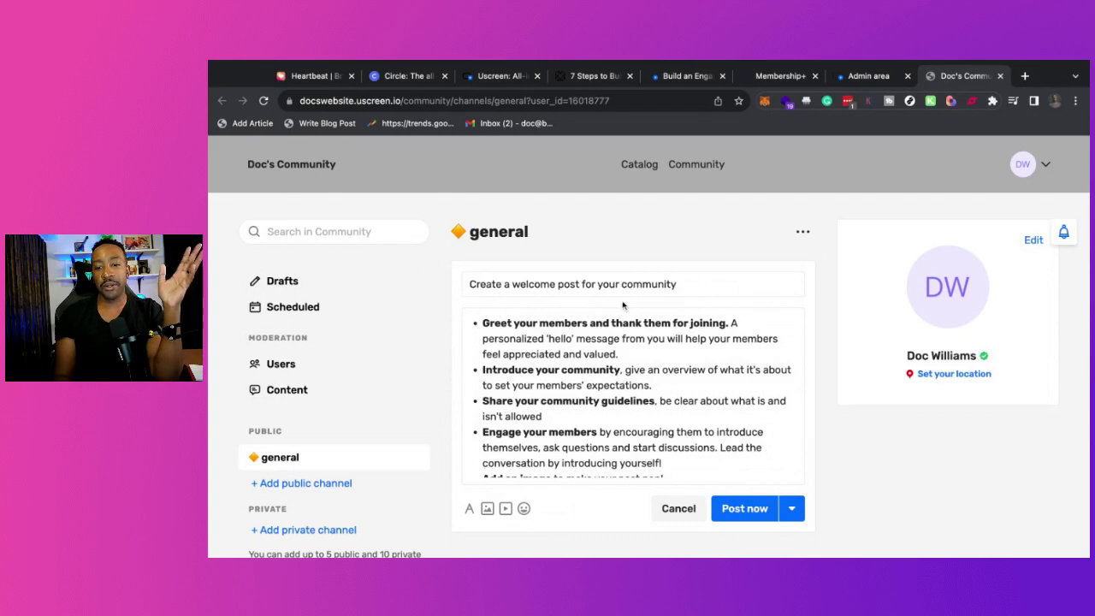
# Step: Read through the suggested welcome post outline in the new community's general channel
pyautogui.scroll(-2, 648, 384)
pyautogui.scroll(2, 648, 384)
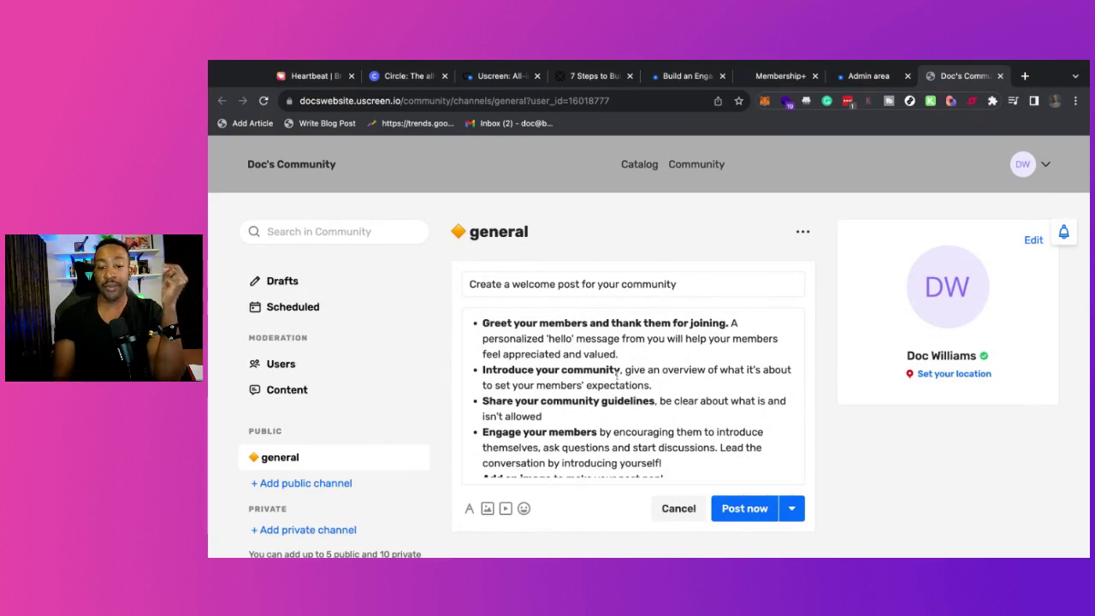
pyautogui.scroll(-1, 616, 374)
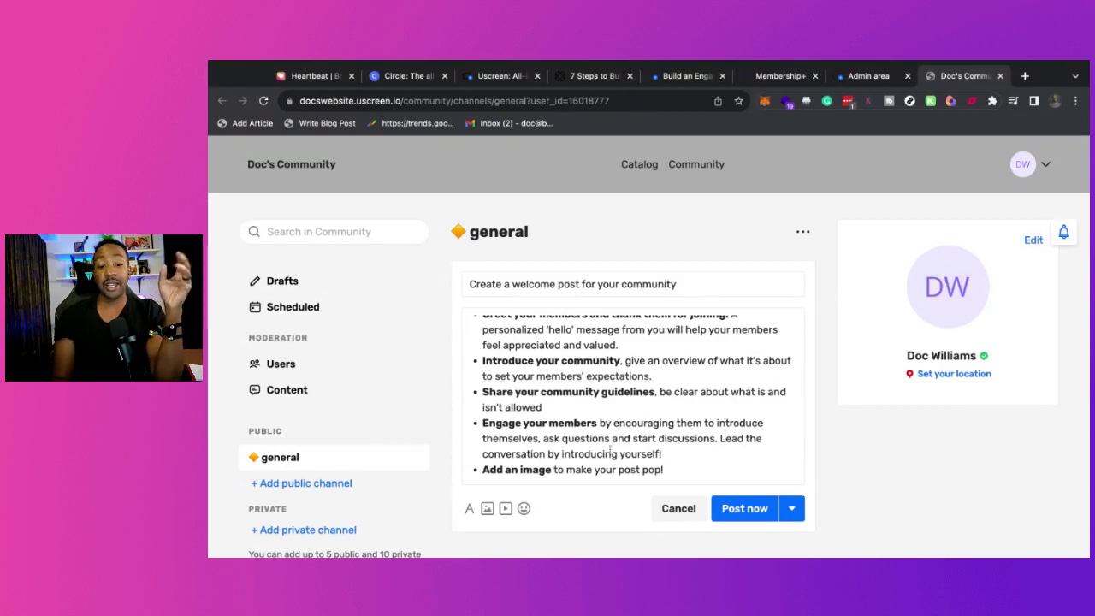
pyautogui.scroll(1, 612, 404)
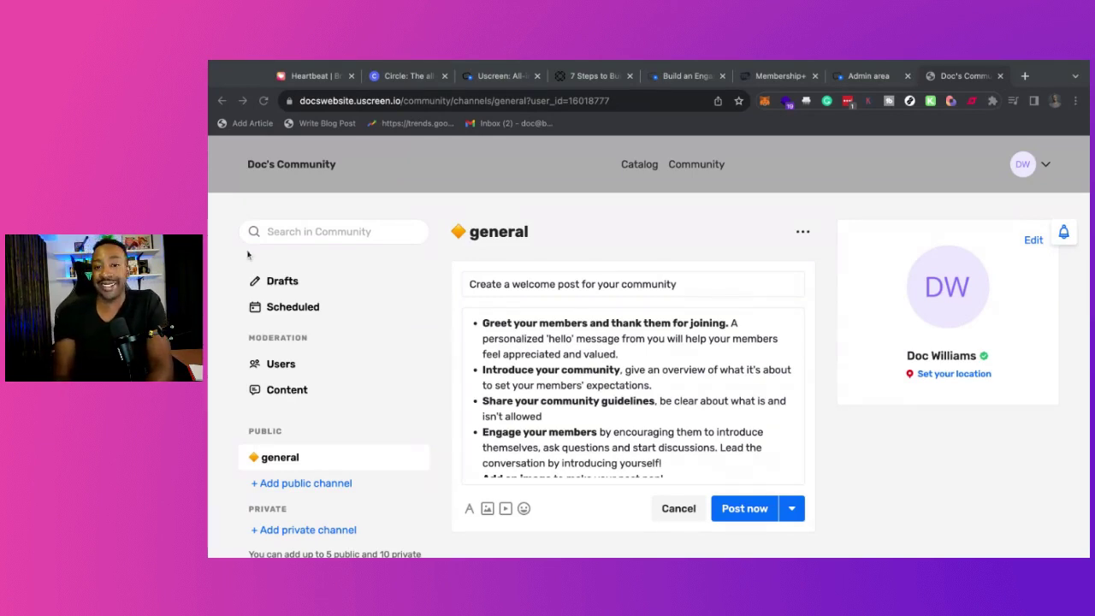
# Step: Go back to the Membership+ community and open its general channel to see its welcome posts
pyautogui.click(776, 78)
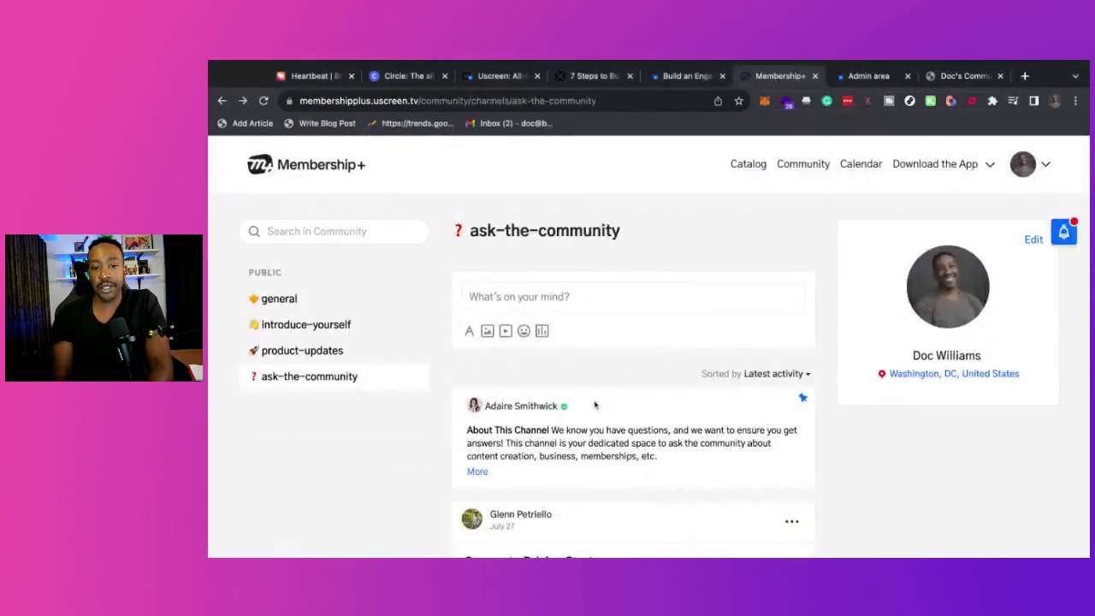
pyautogui.click(300, 301)
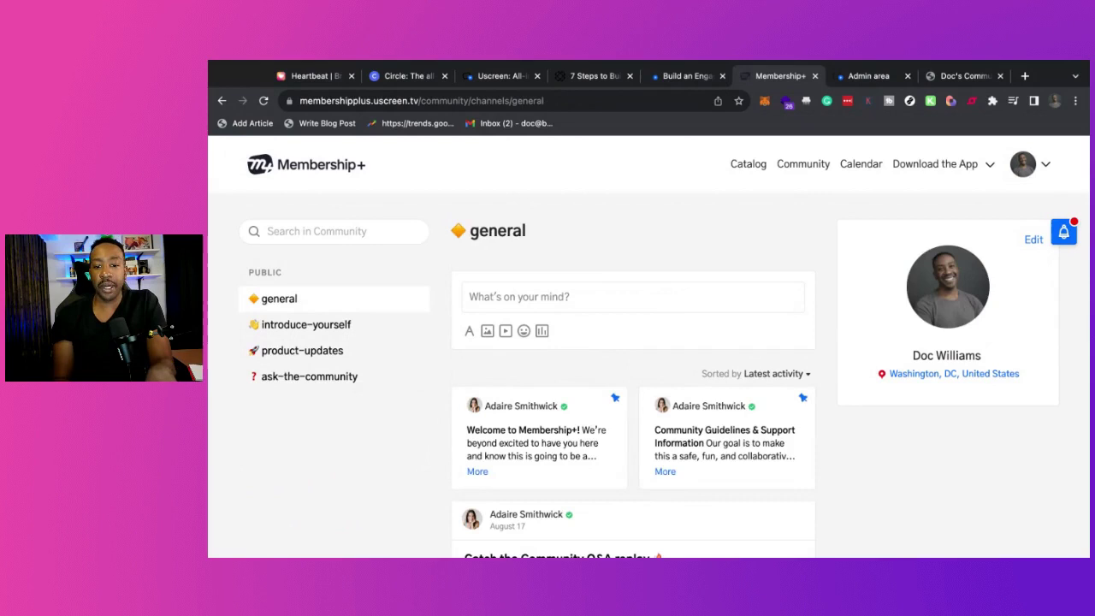
# Step: Open the pinned "Welcome to Membership+!" post and read through it to the attached welcome video
pyautogui.click(509, 449)
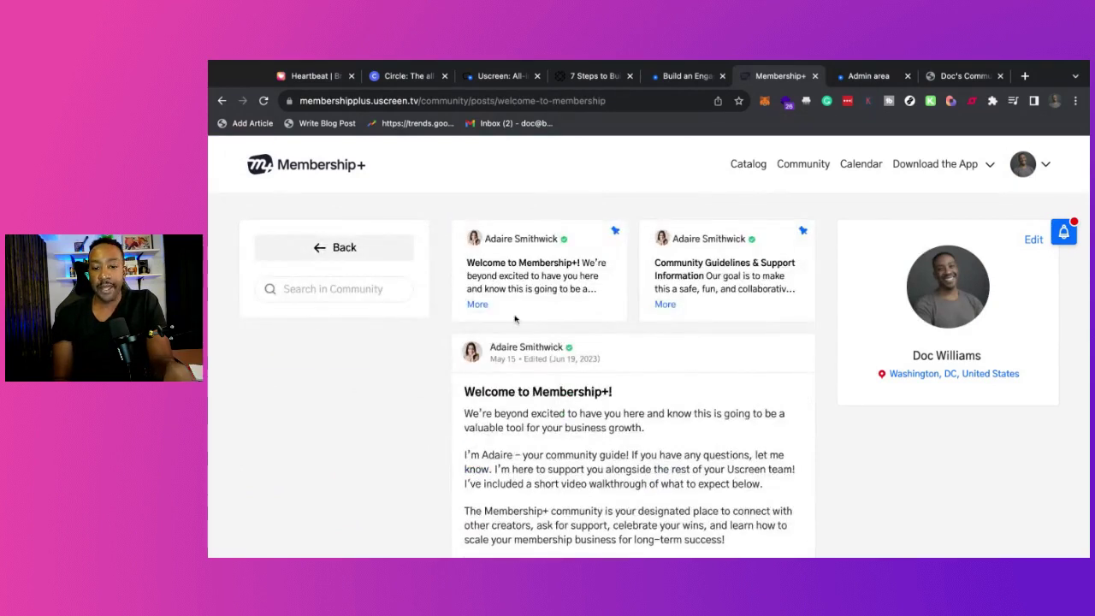
pyautogui.scroll(-3, 505, 387)
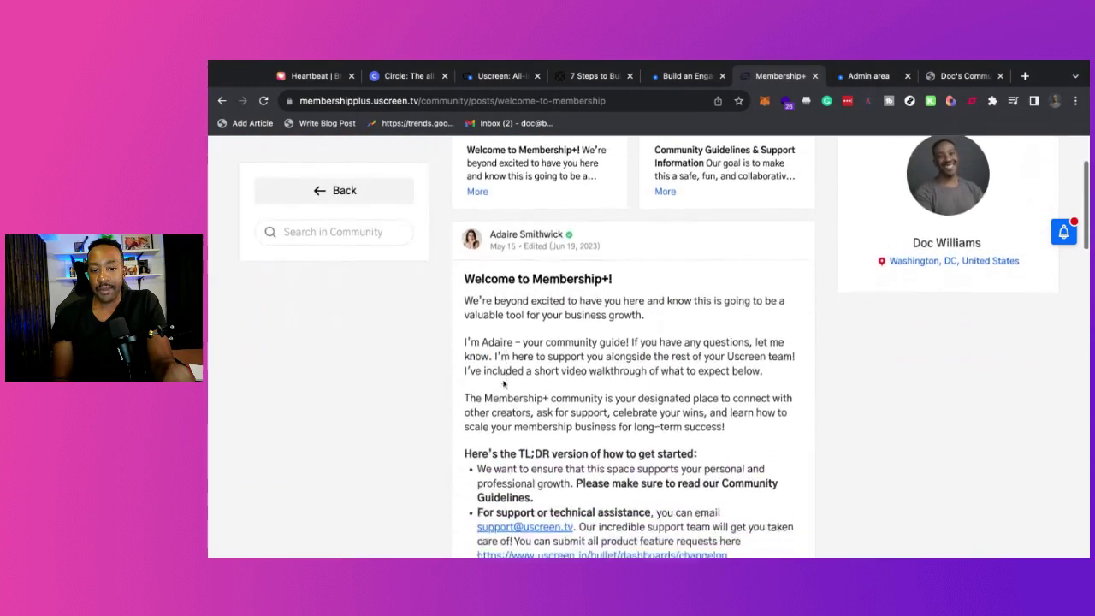
pyautogui.scroll(3, 504, 384)
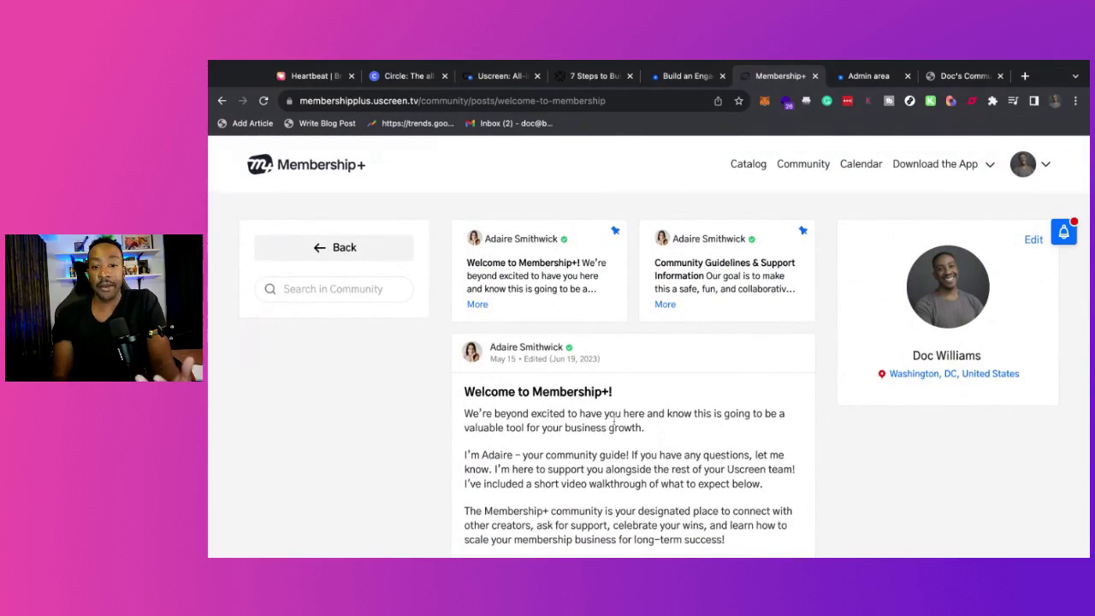
pyautogui.scroll(-4, 614, 420)
pyautogui.scroll(2, 612, 418)
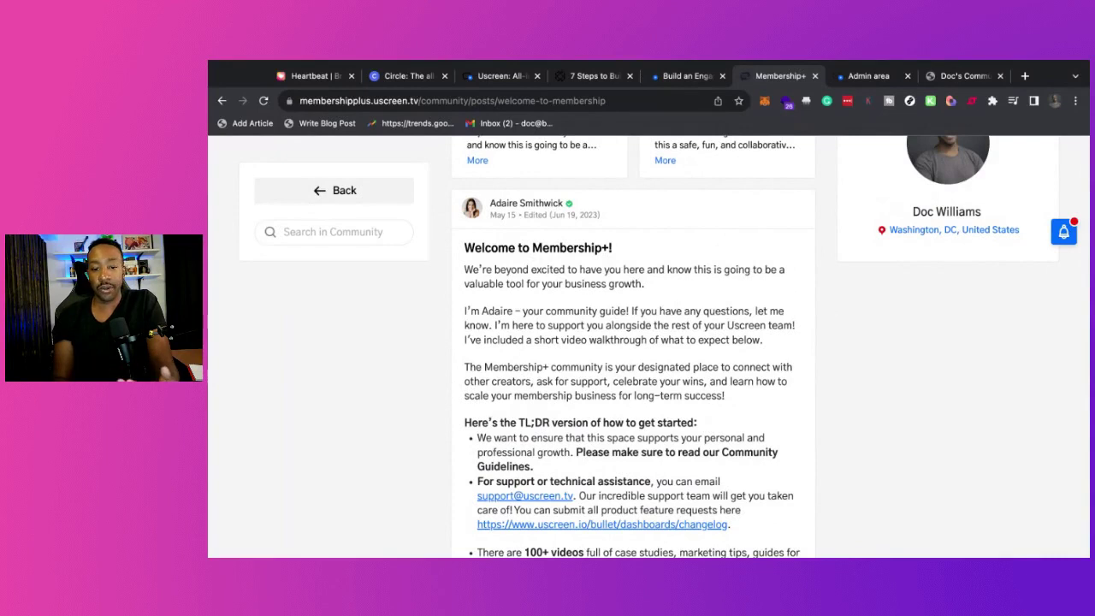
pyautogui.scroll(-1, 675, 297)
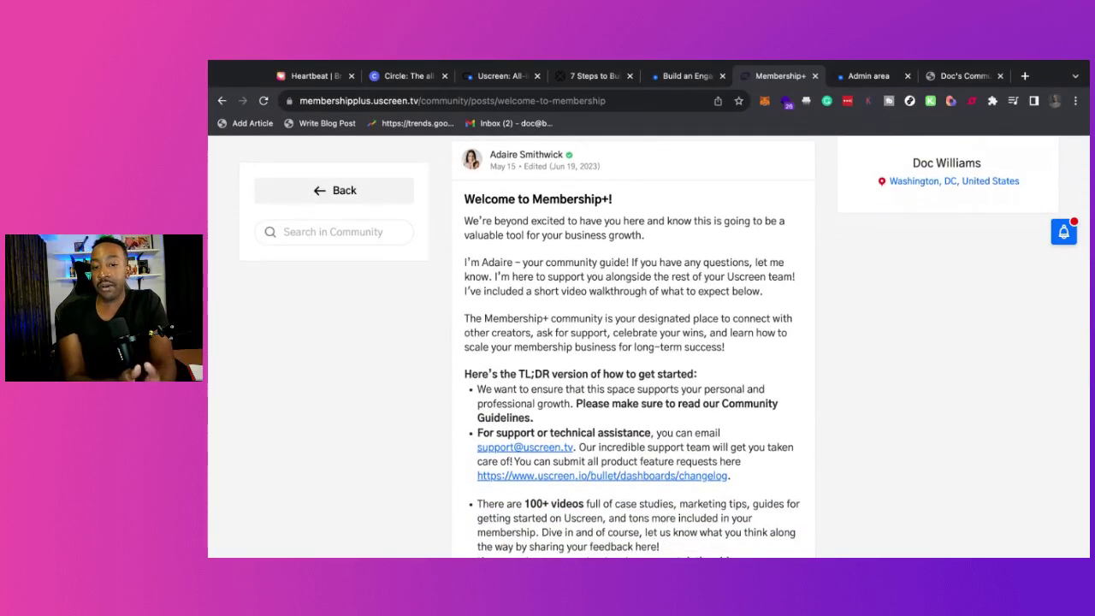
pyautogui.scroll(-5, 649, 269)
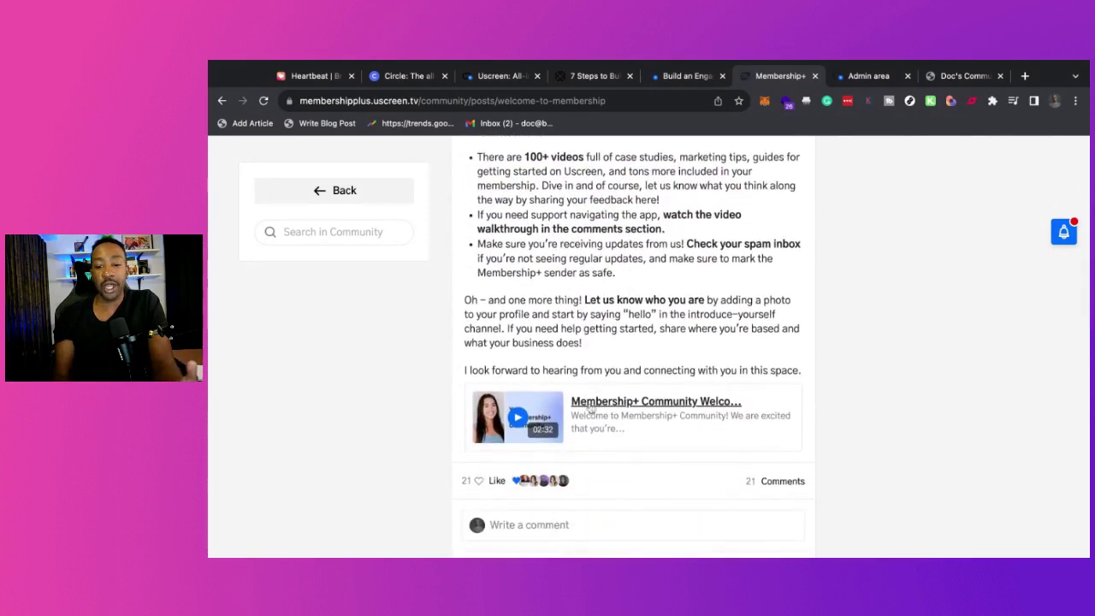
pyautogui.scroll(-3, 629, 402)
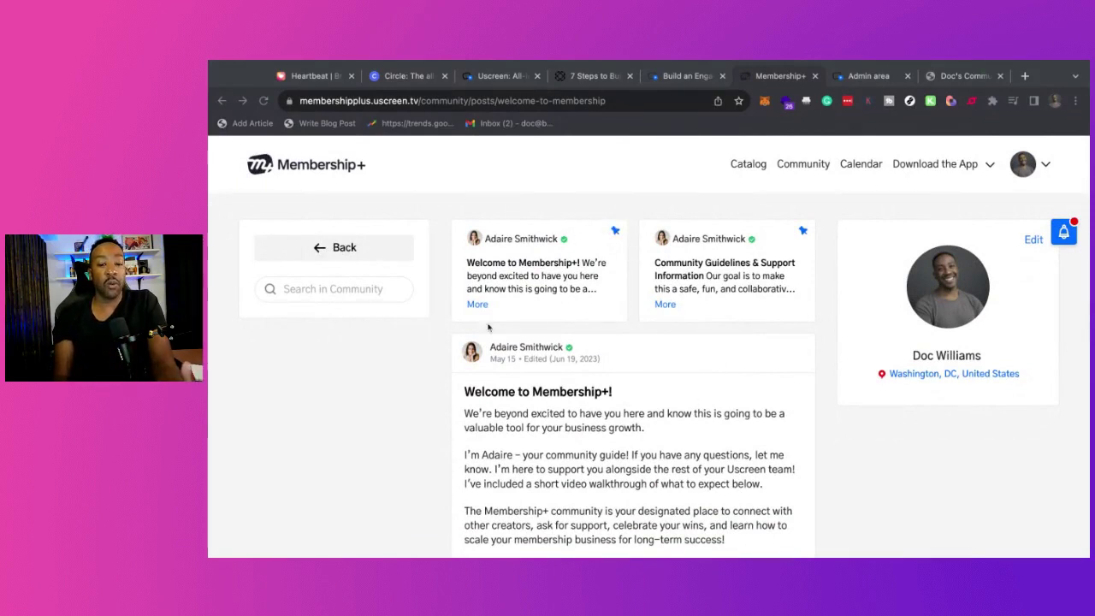
# Step: Open the pinned "Community Guidelines & Support Information" post and read through its numbered guidelines
pyautogui.click(661, 309)
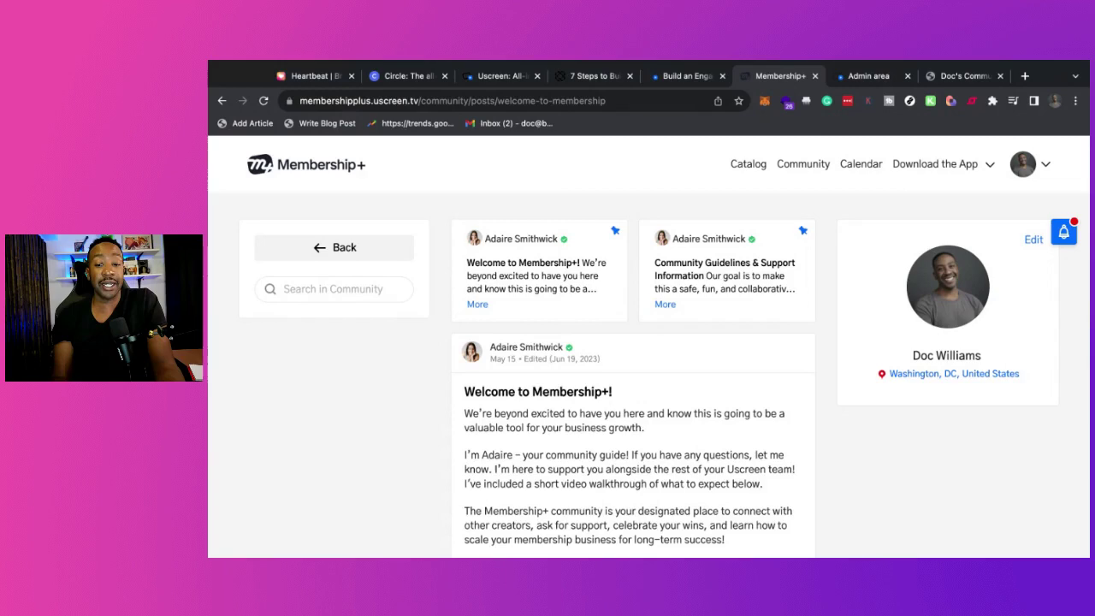
pyautogui.click(642, 283)
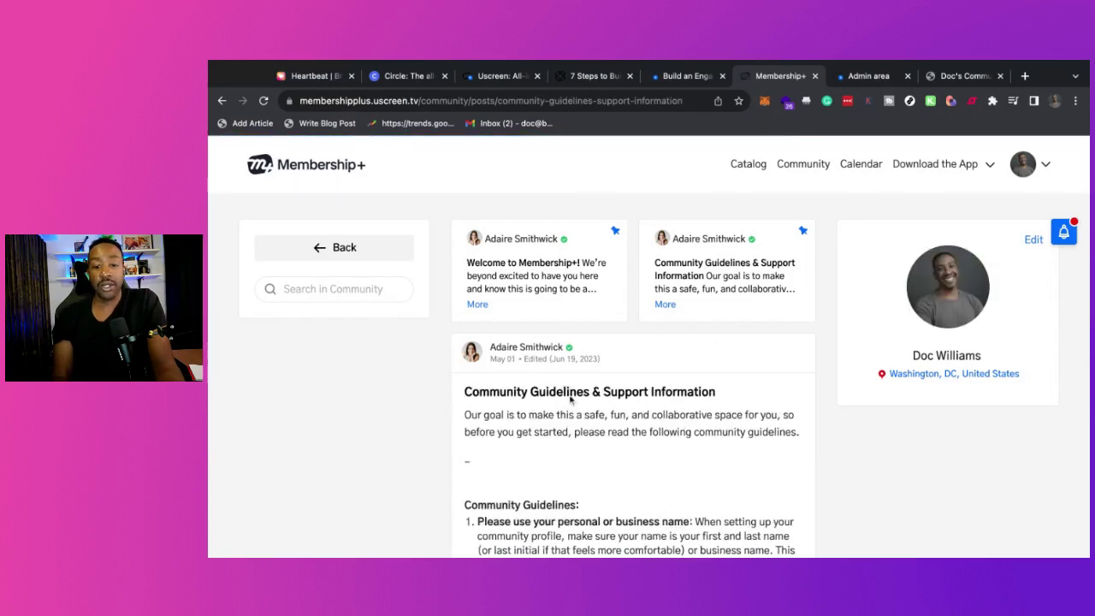
pyautogui.scroll(-3, 643, 407)
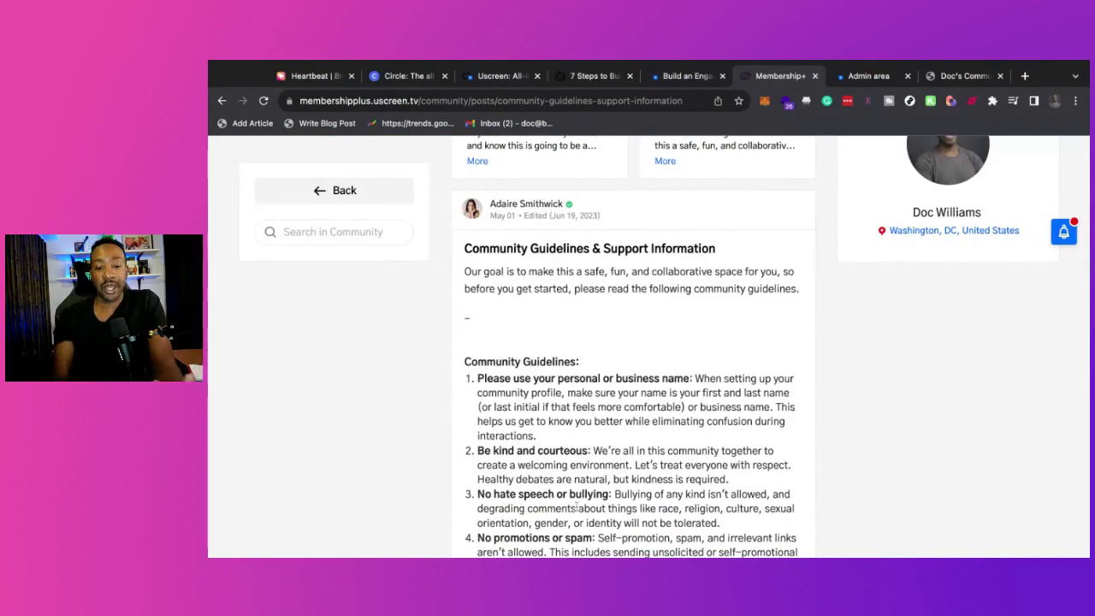
pyautogui.scroll(-3, 584, 445)
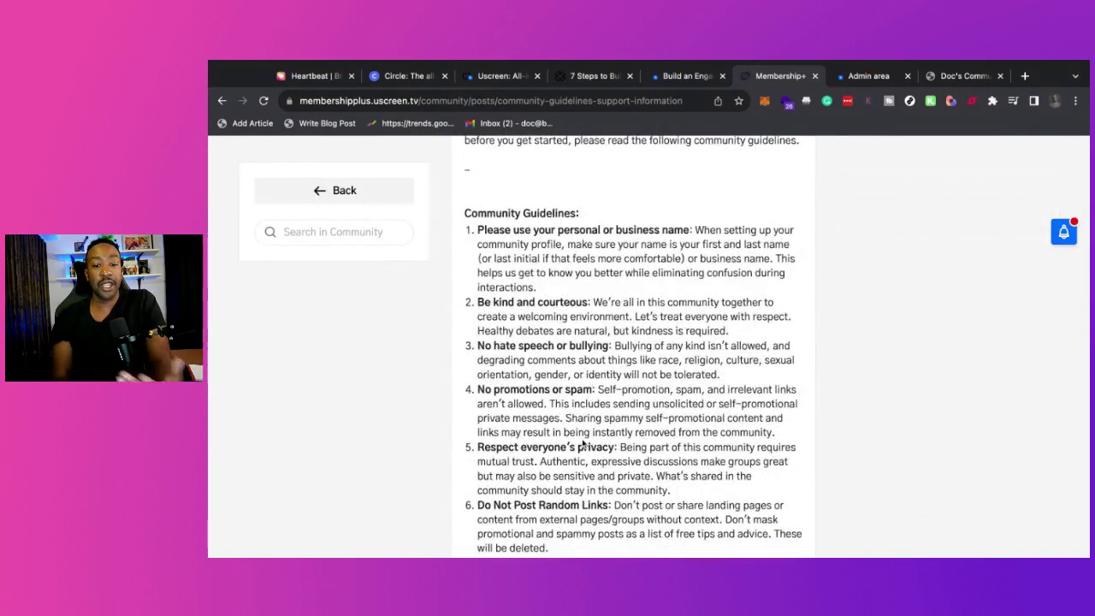
pyautogui.scroll(-7, 584, 445)
pyautogui.scroll(14, 582, 442)
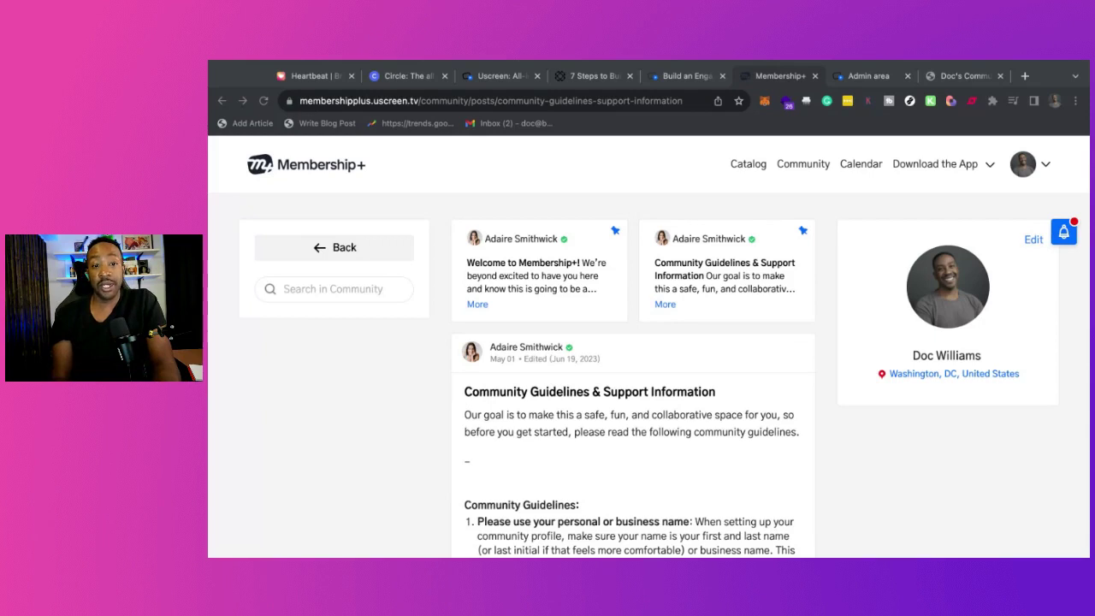
# Step: In ChatGPT, write "I am starting an online community. I need you to write out an intro post for my community. My community is called Doc's Community."
pyautogui.press('super+shift+t')
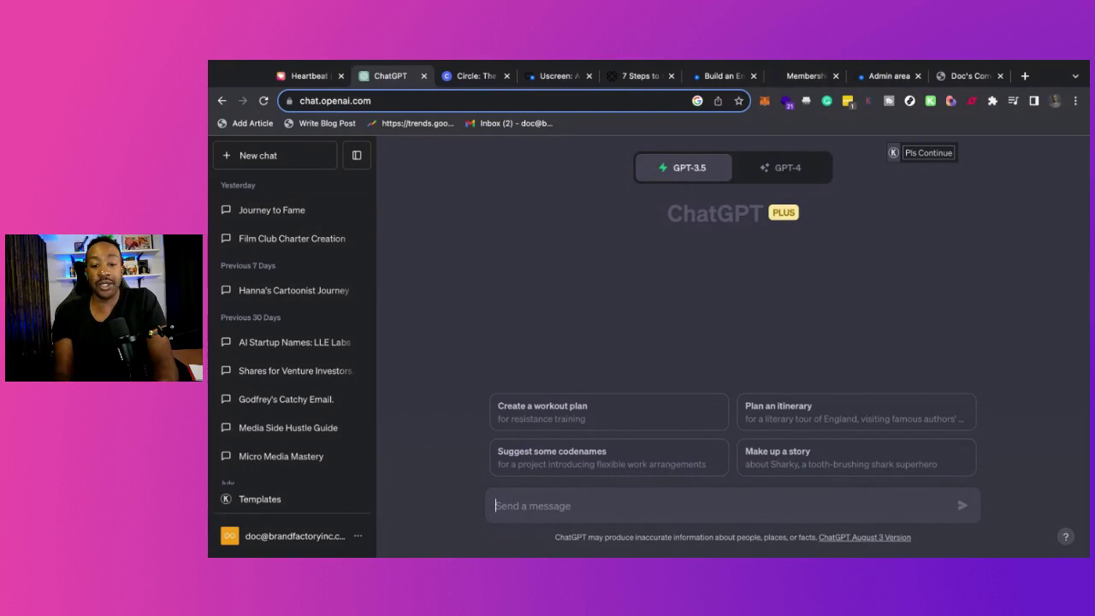
pyautogui.write('I am starting ')
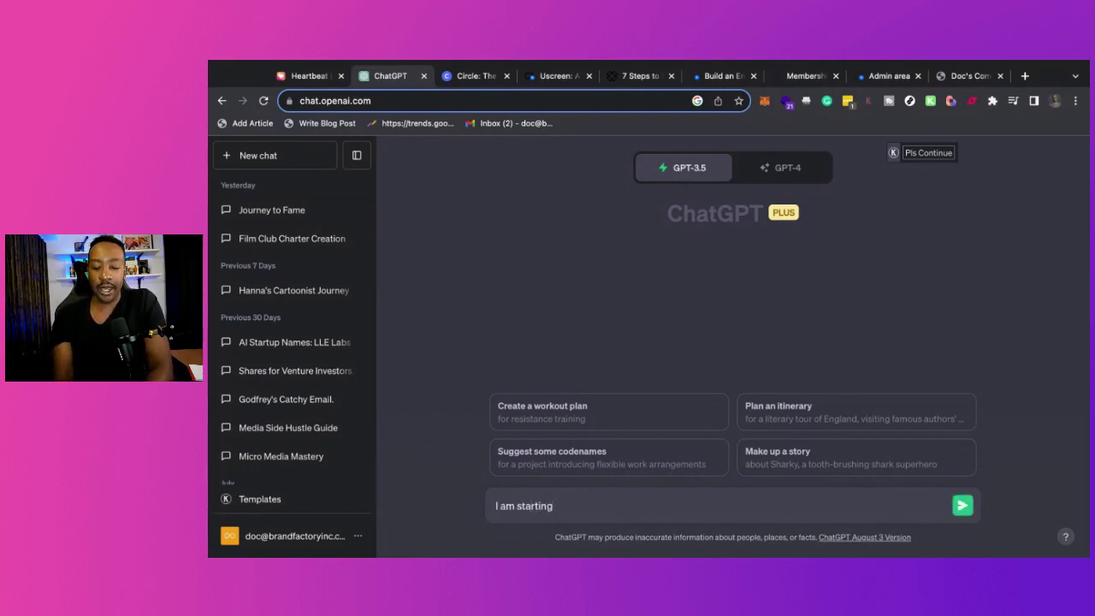
pyautogui.write('an online ')
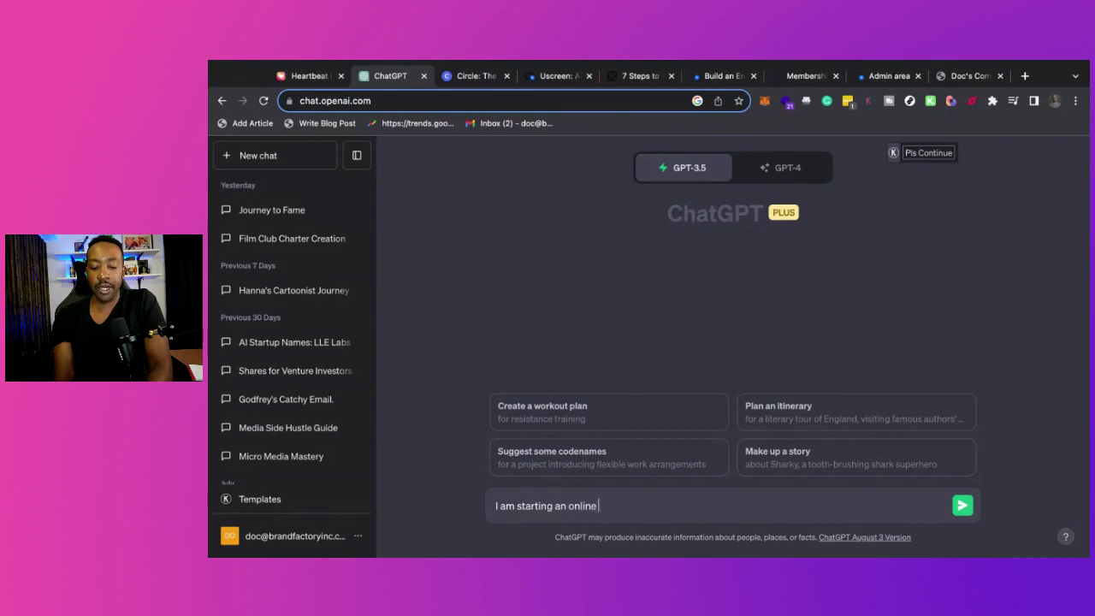
pyautogui.write('community.')
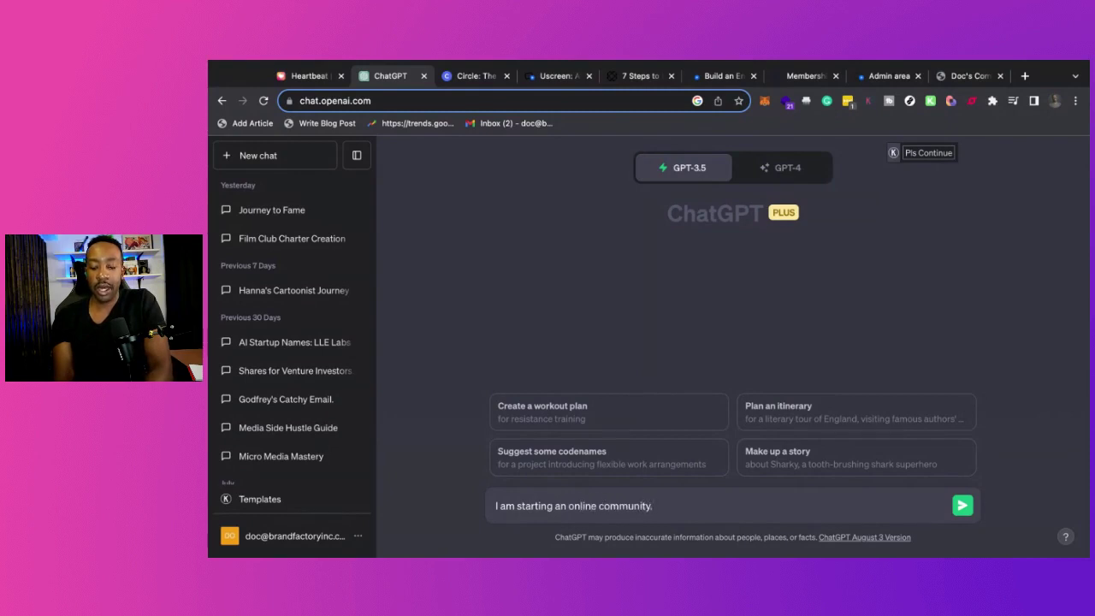
pyautogui.write(' I need you ')
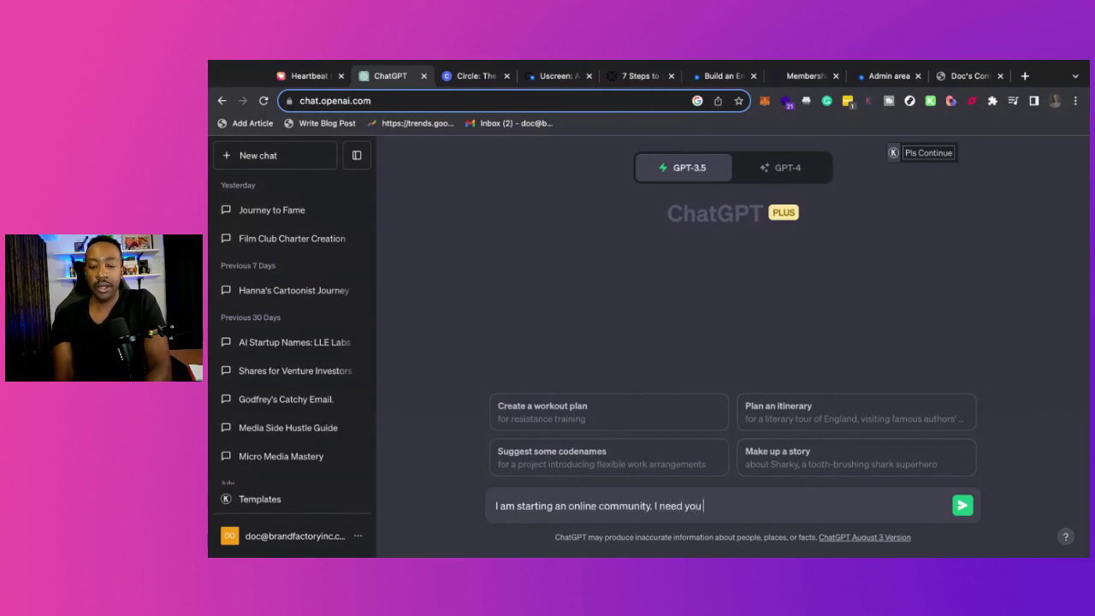
pyautogui.write('to write out')
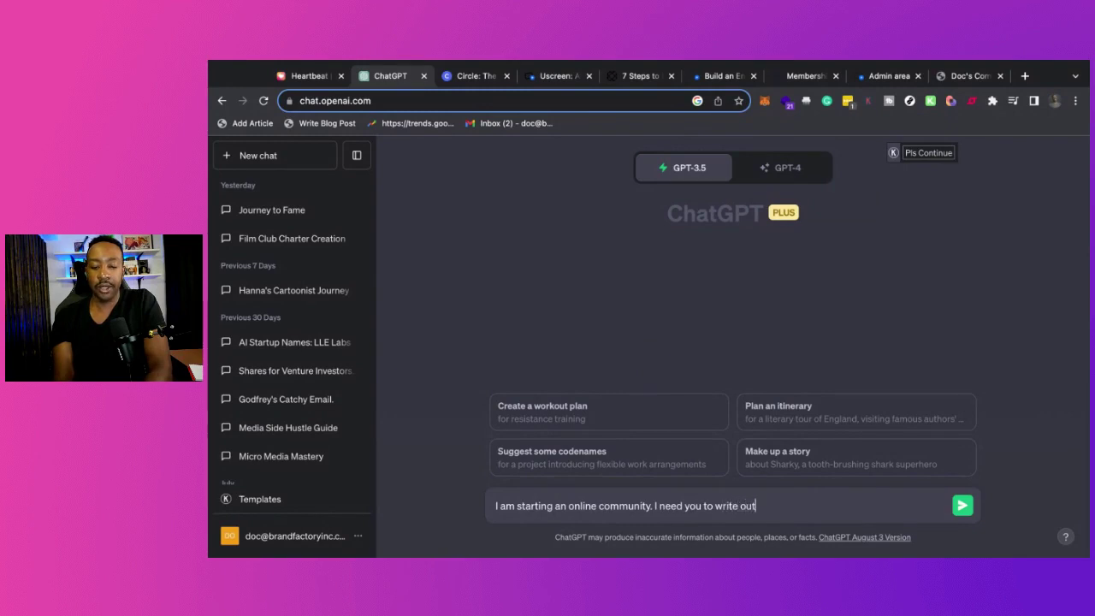
pyautogui.write(' an intro po')
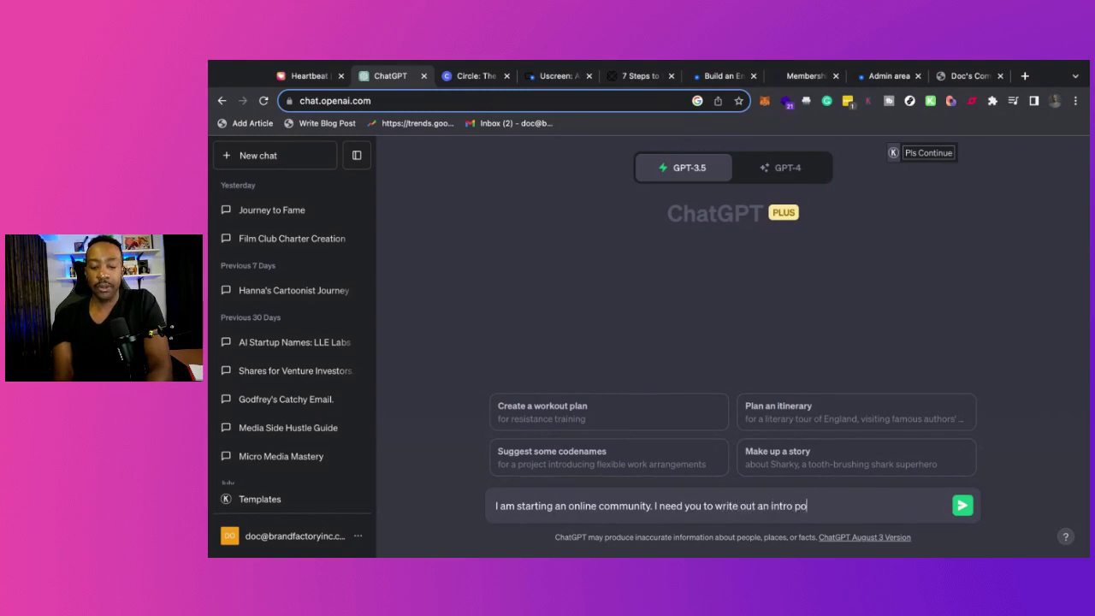
pyautogui.write('st for my comm')
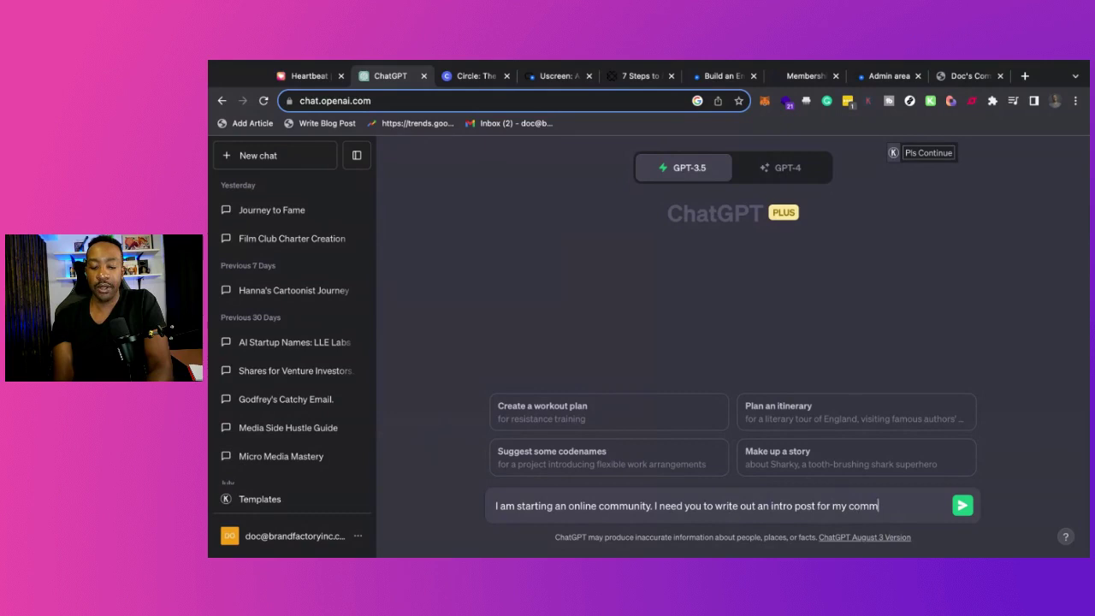
pyautogui.write('unity. My ')
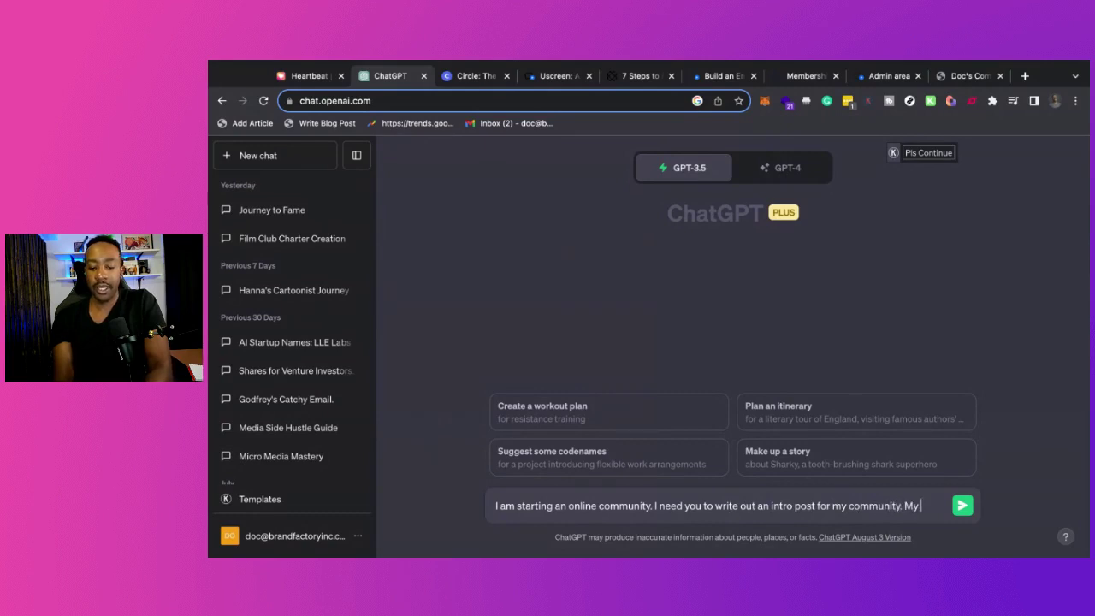
pyautogui.write('community is')
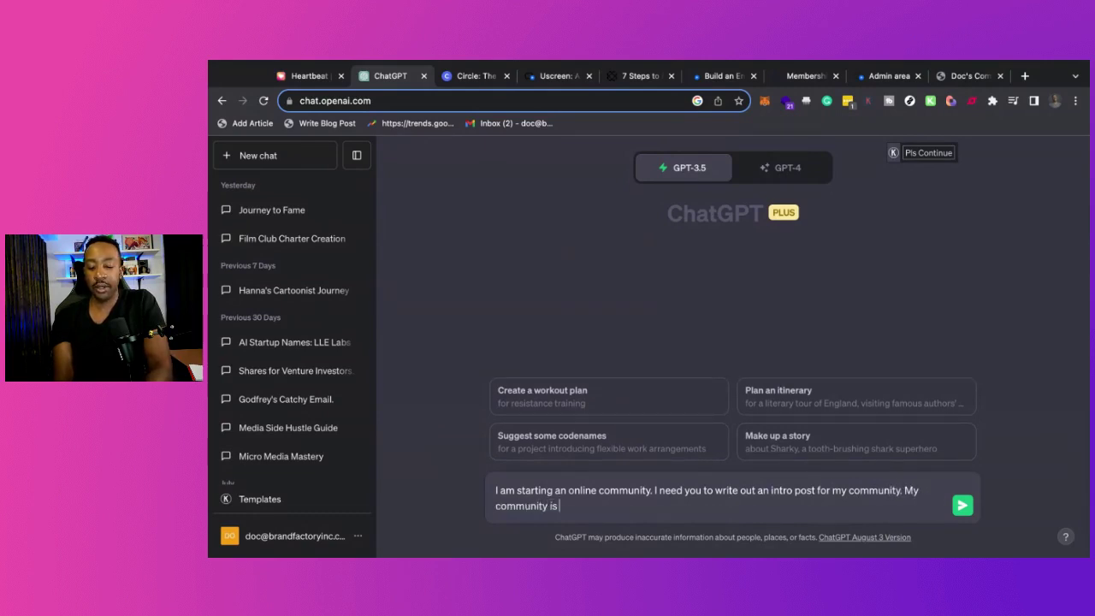
pyautogui.write(" called Doc's")
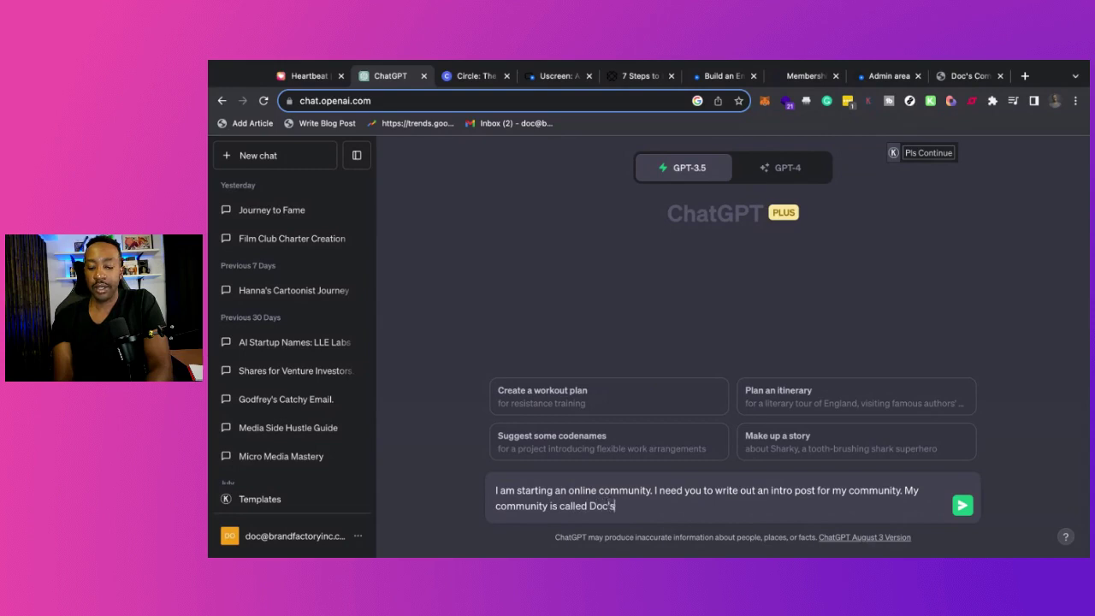
pyautogui.write(' Community')
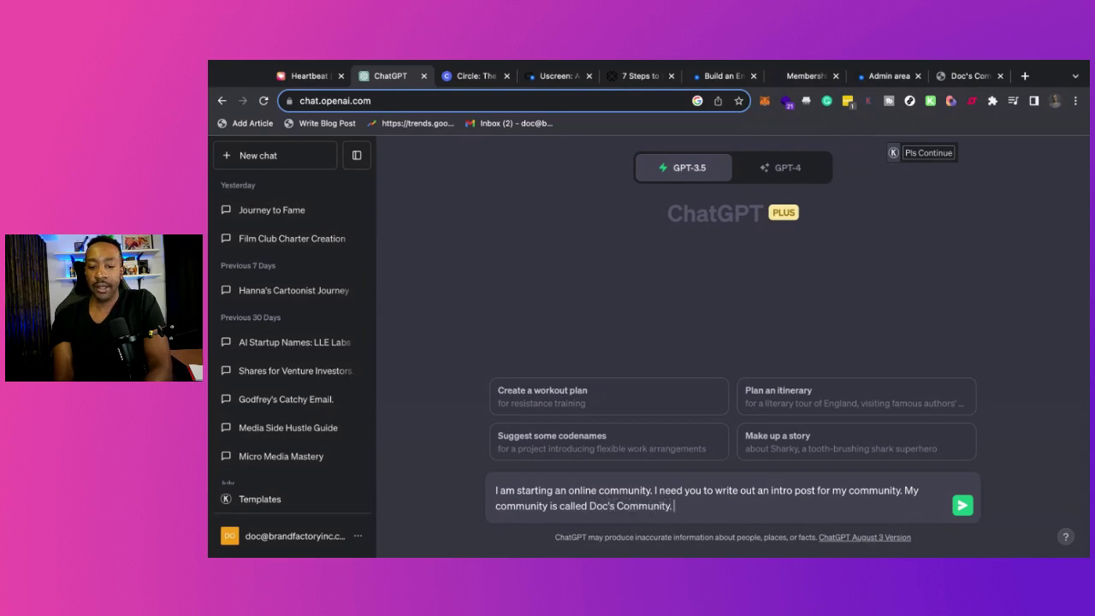
# Step: Extend the prompt with a request to include community guidelines that include no hate speech and bullying
pyautogui.write('. Please inc')
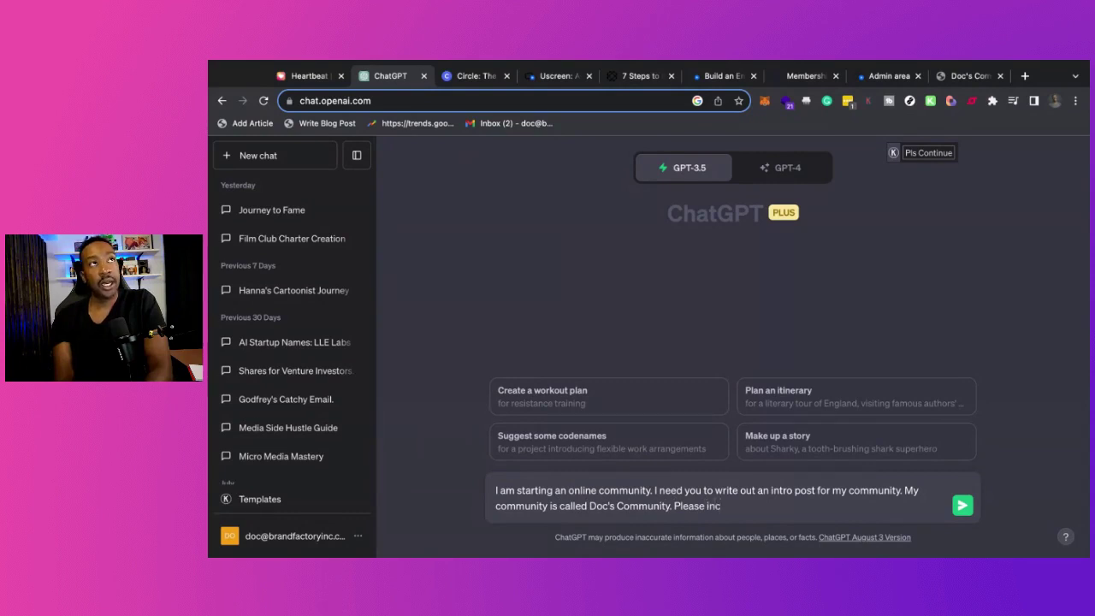
pyautogui.write('ude commu')
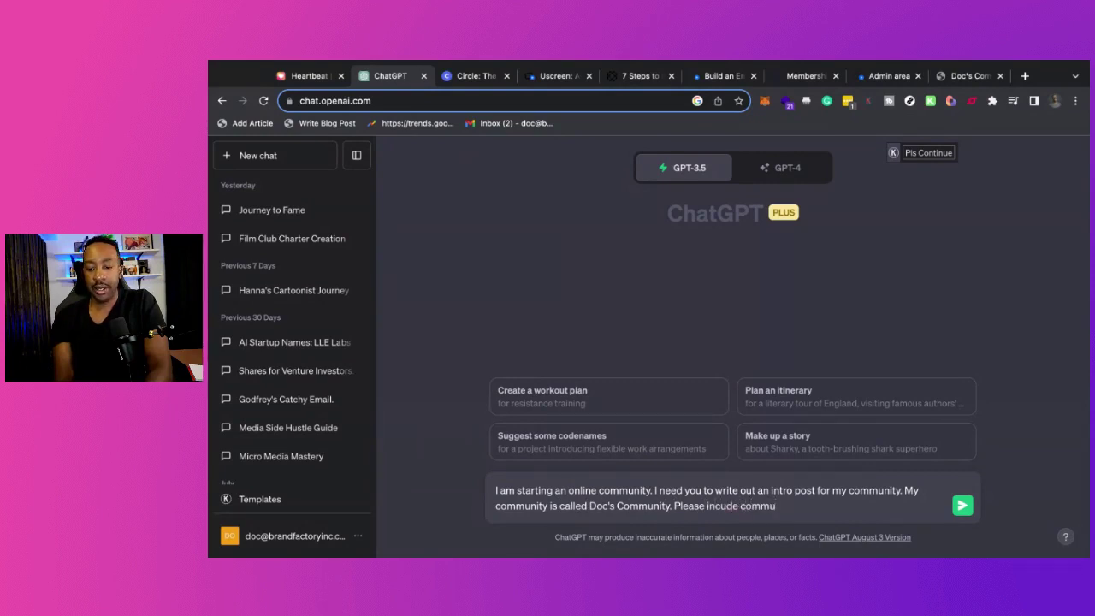
pyautogui.write('nity guidlei')
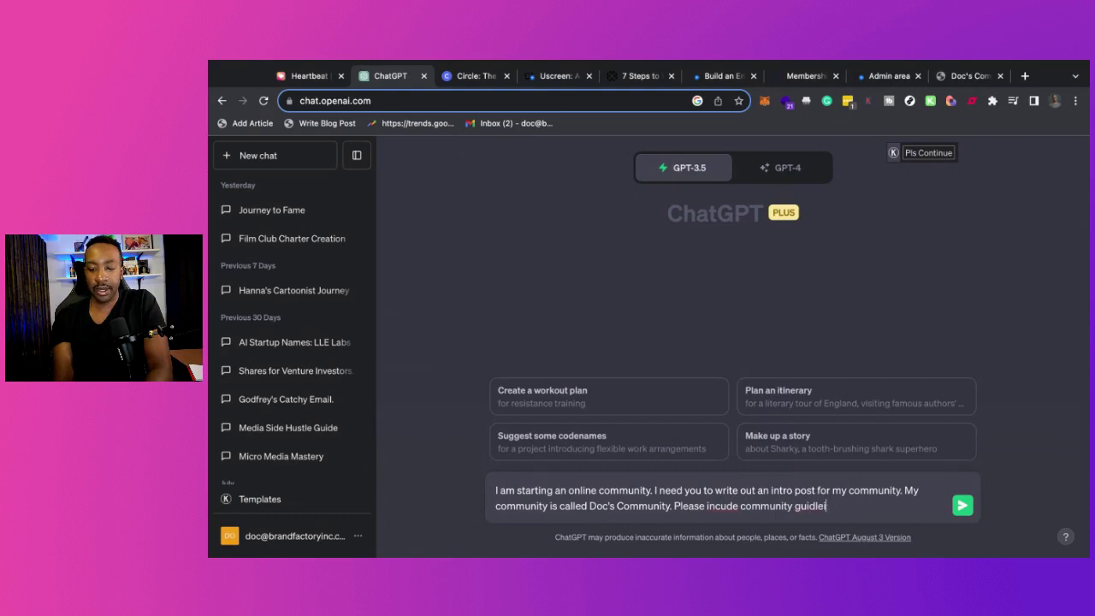
pyautogui.write('nesines that inclu')
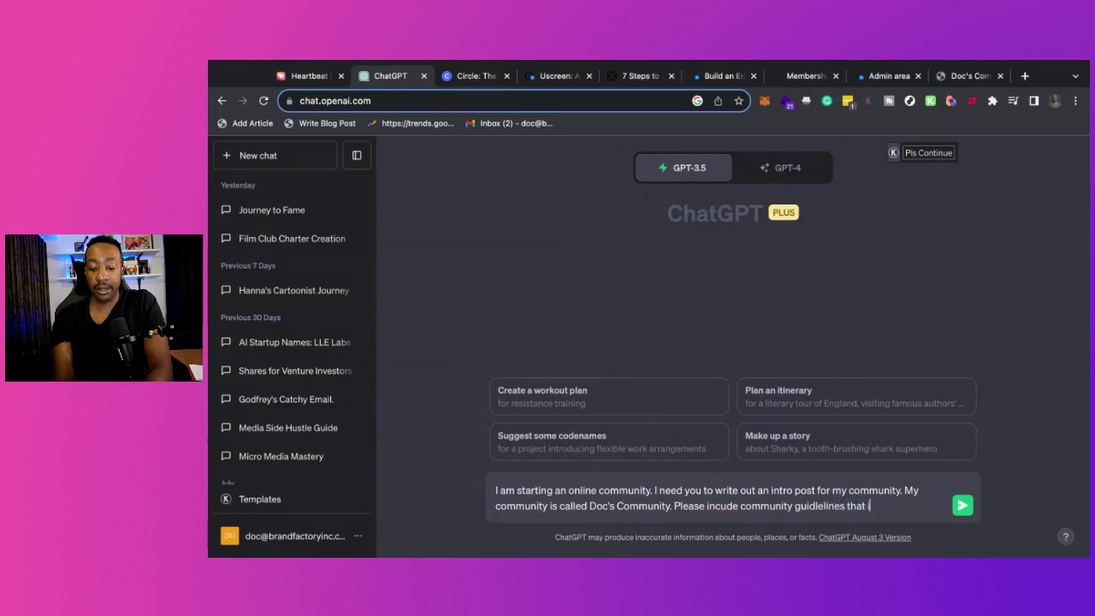
pyautogui.write('de')
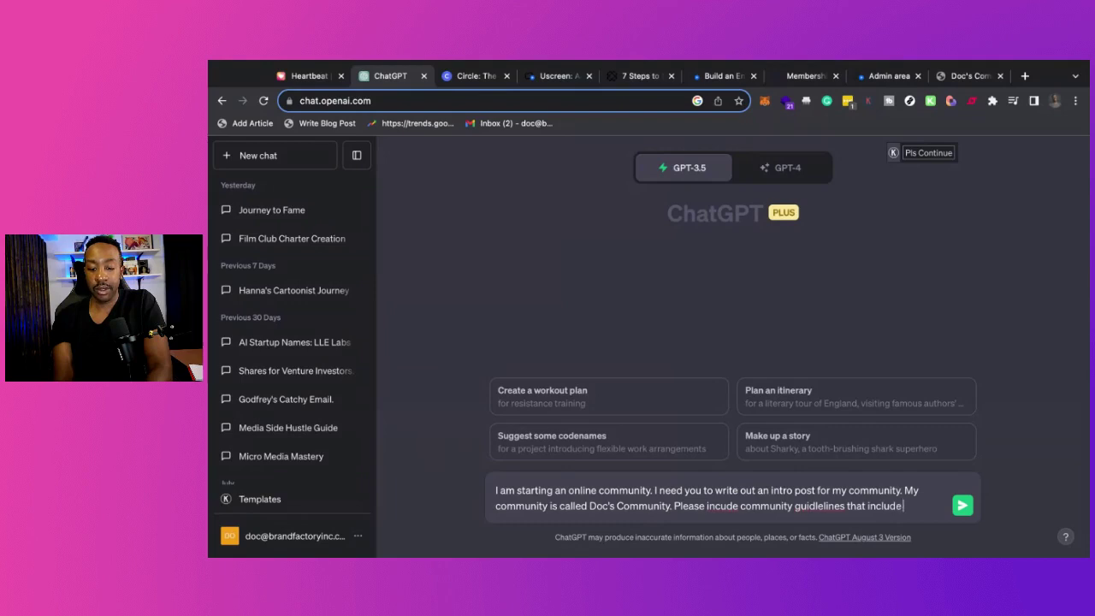
pyautogui.write(' no hate speech and b')
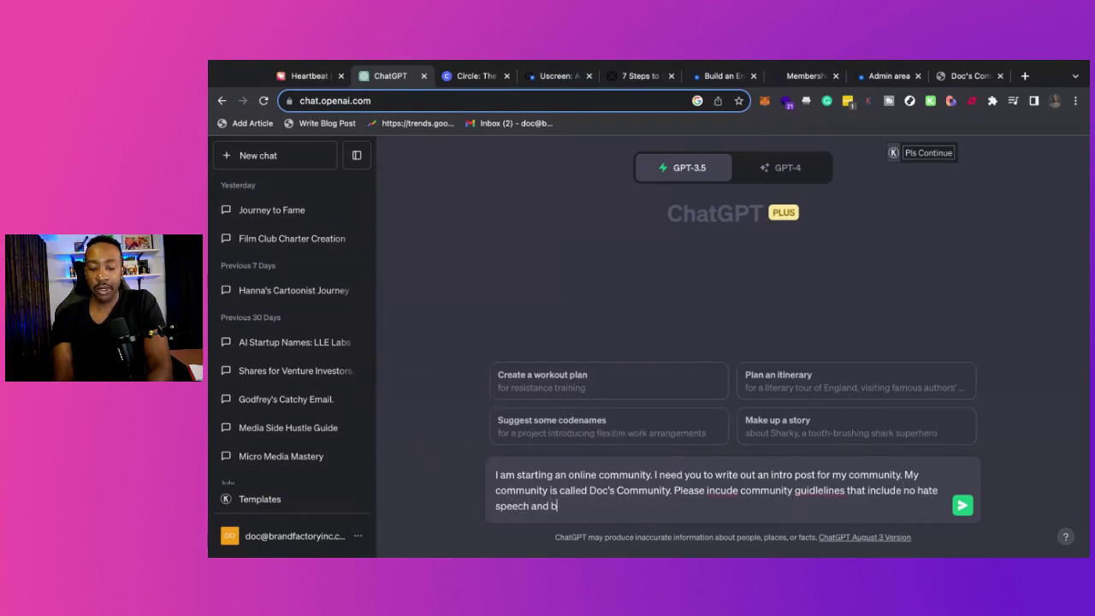
pyautogui.write('ullying.')
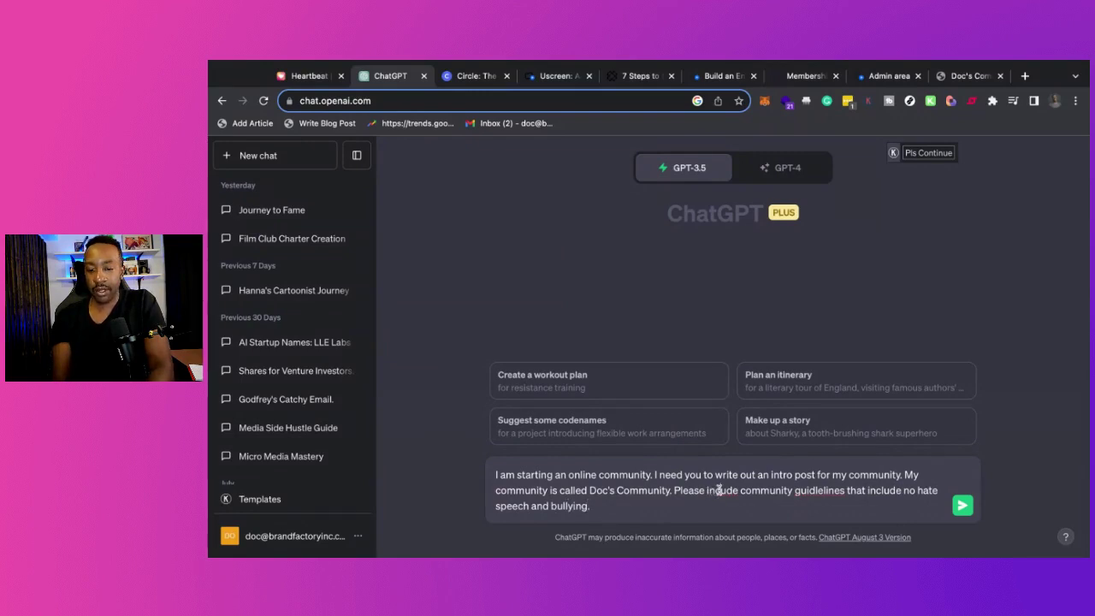
# Step: Correct the misspelled words in the prompt's last sentence to "guidelines" and "include", and submit the prompt
pyautogui.doubleClick(847, 490)
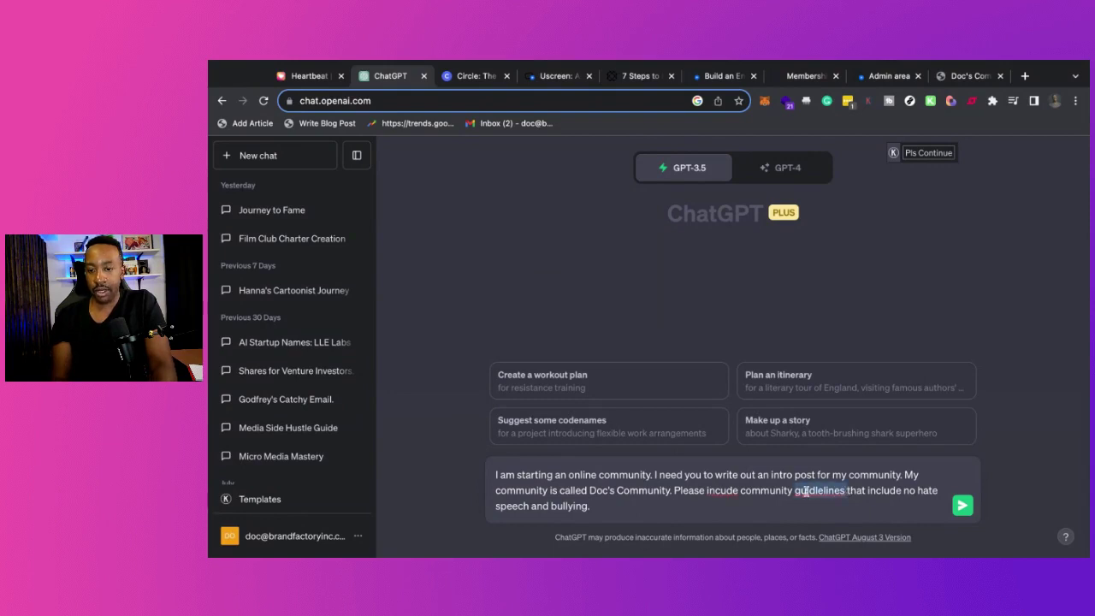
pyautogui.write('guidelines')
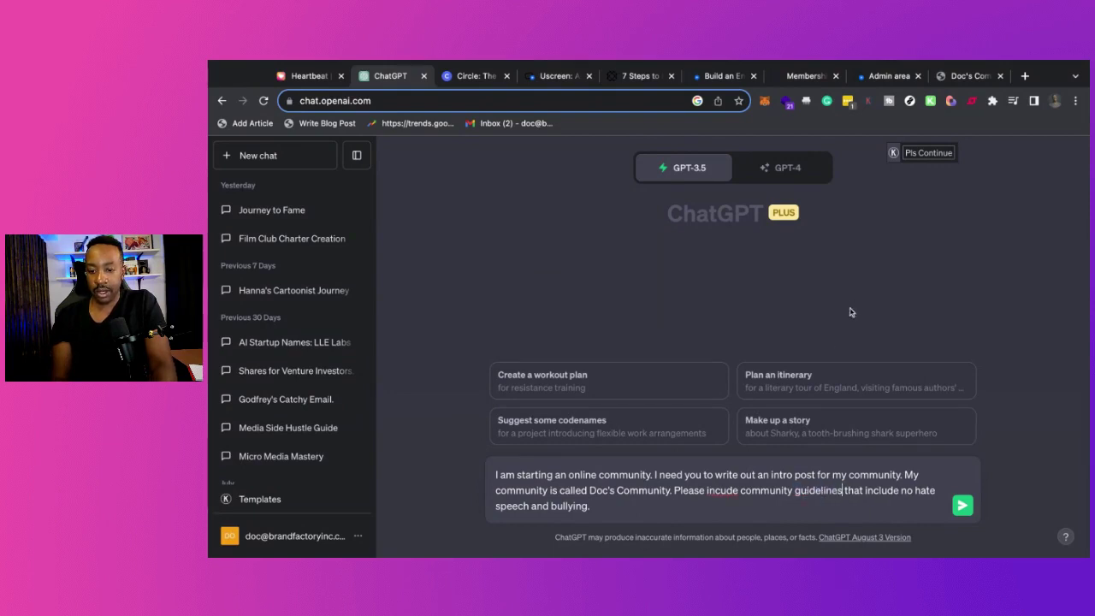
pyautogui.click(719, 490)
pyautogui.write('l')
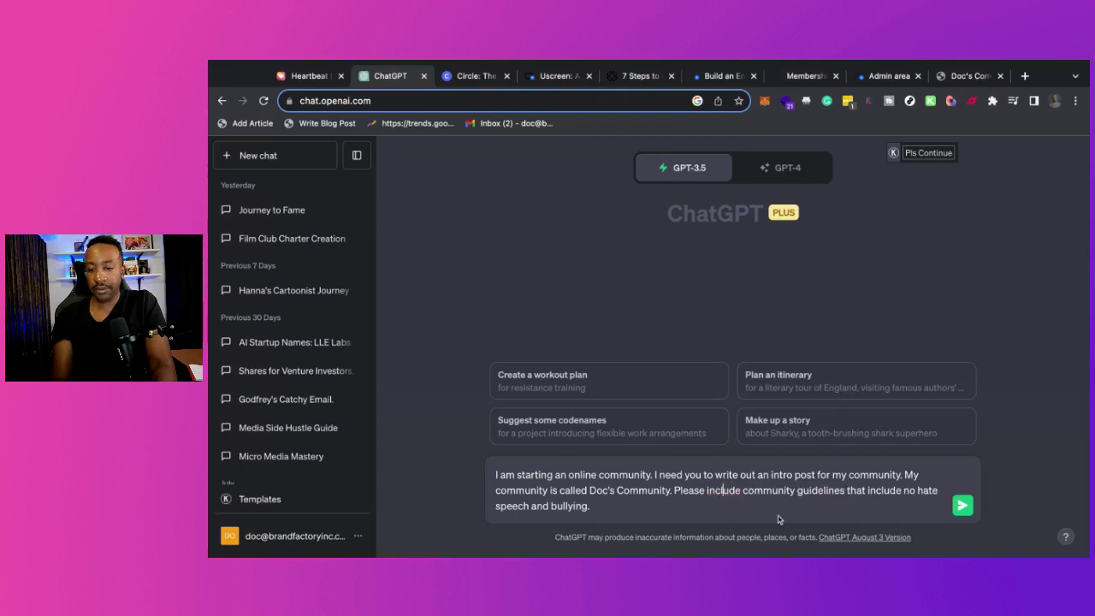
pyautogui.click(707, 510)
pyautogui.click(962, 506)
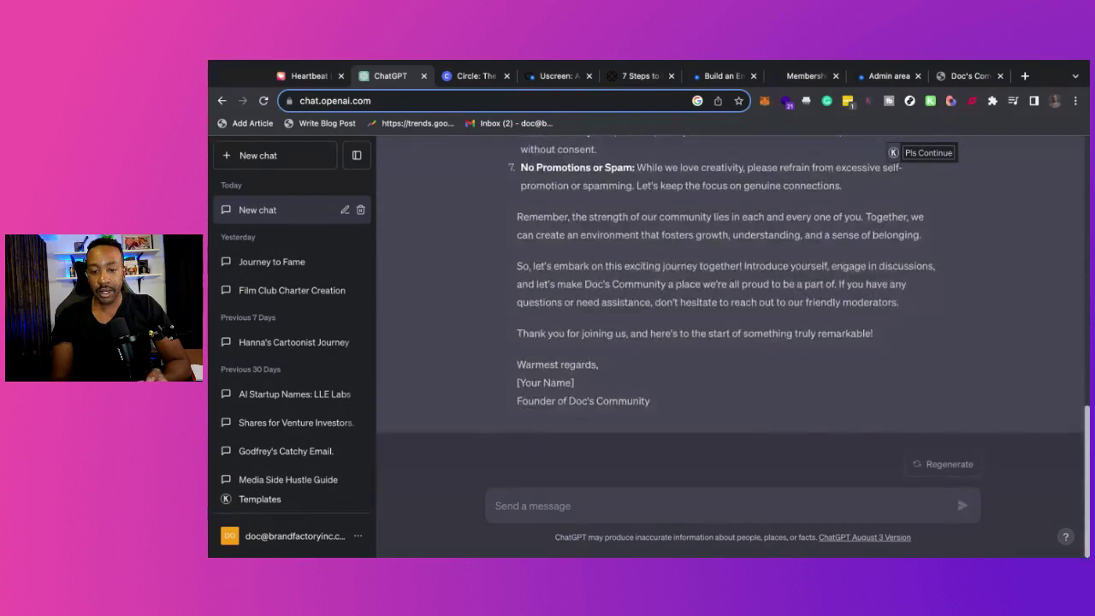
# Step: Read through the generated welcome post and its community guidelines in ChatGPT, and copy the whole response
pyautogui.scroll(15, 732, 325)
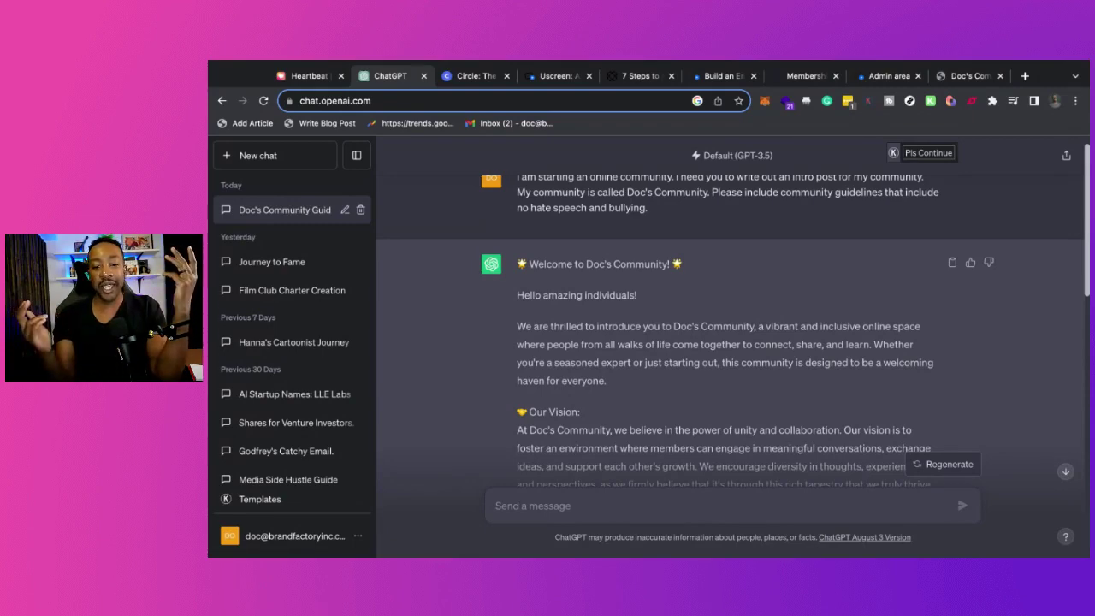
pyautogui.scroll(-10, 733, 311)
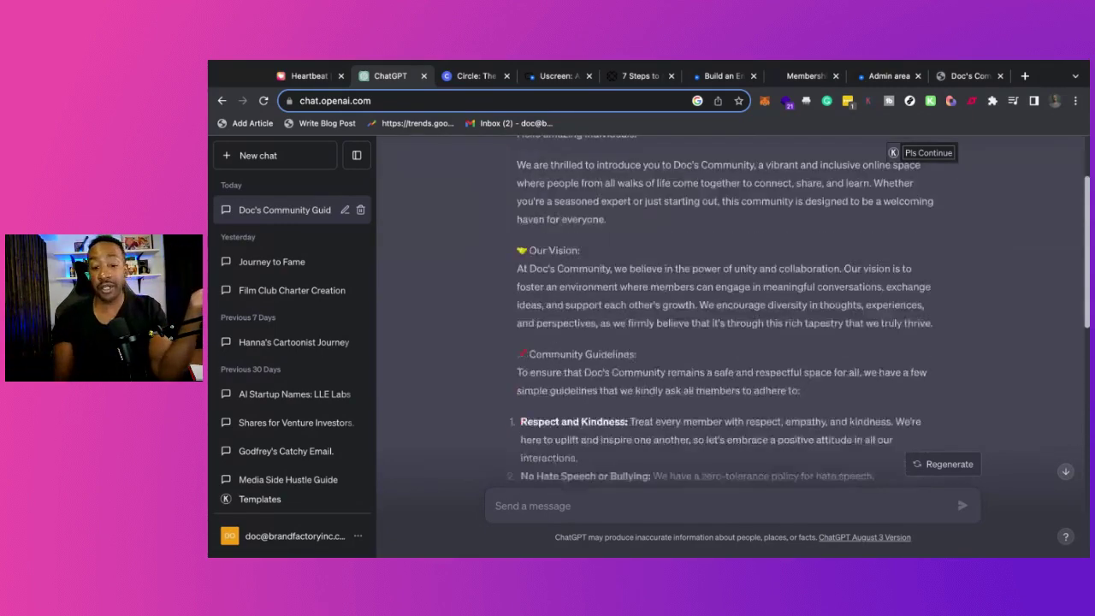
pyautogui.scroll(10, 734, 311)
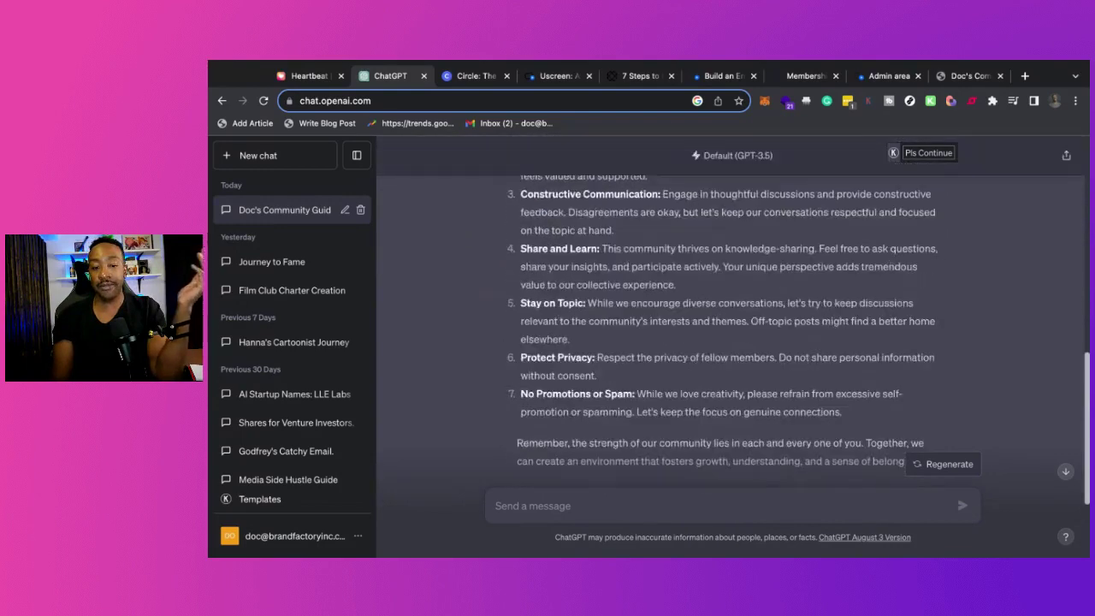
pyautogui.scroll(-12, 734, 311)
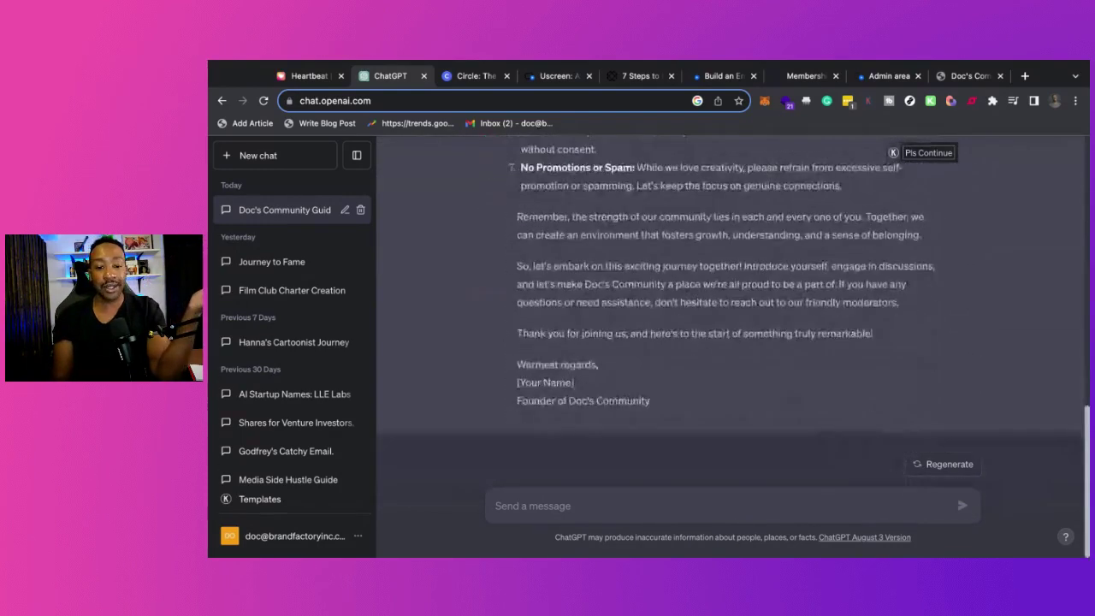
pyautogui.scroll(15, 733, 312)
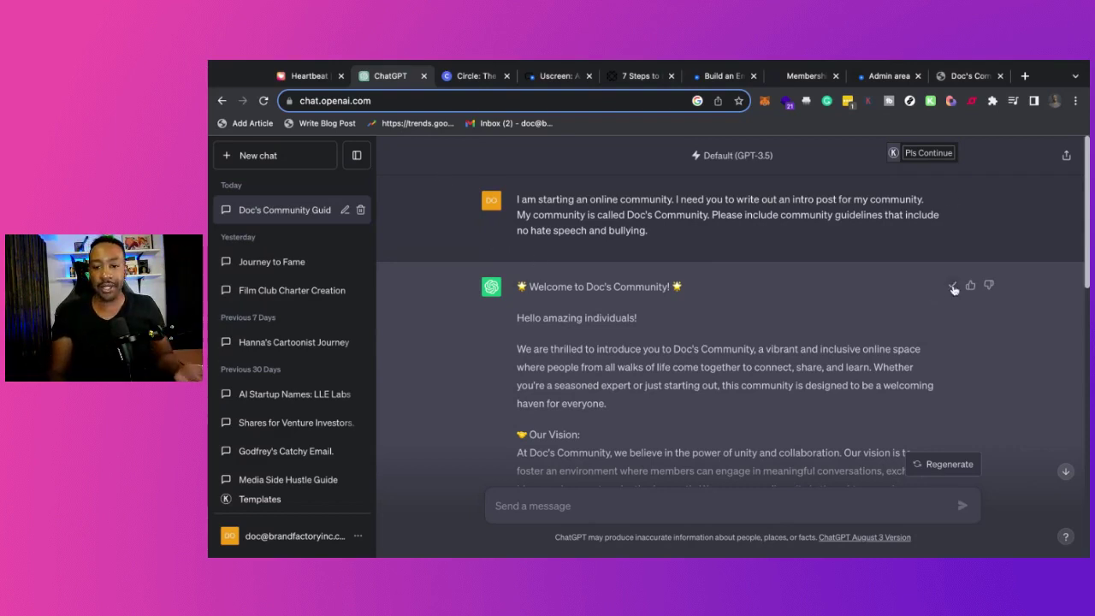
# Step: Switch to the Doc's Community page and replace the template text in the general channel's welcome post with the copied ChatGPT response
pyautogui.click(796, 77)
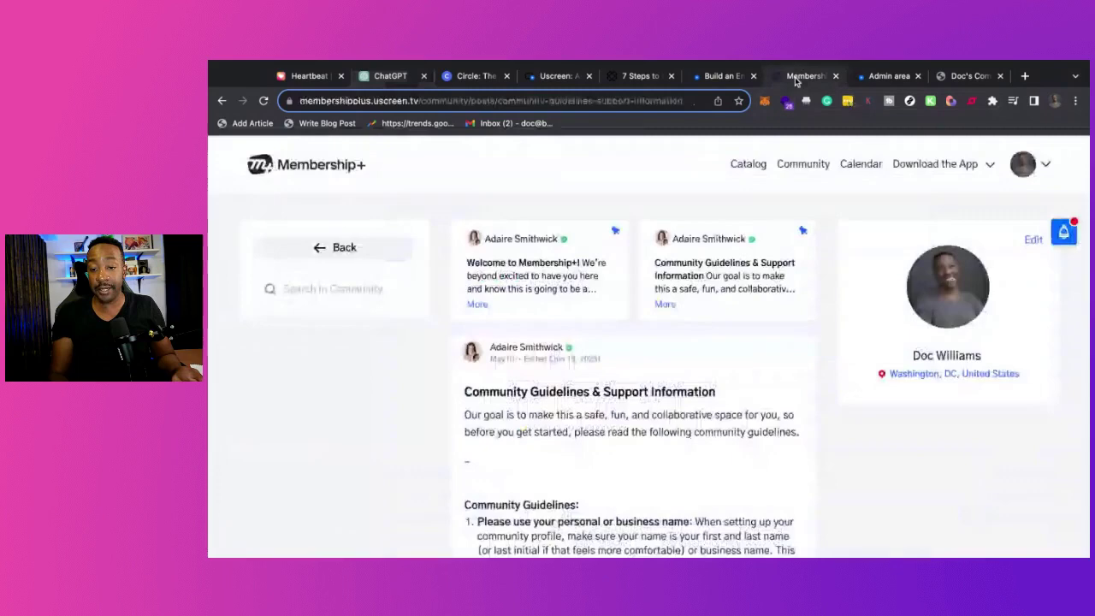
pyautogui.click(721, 76)
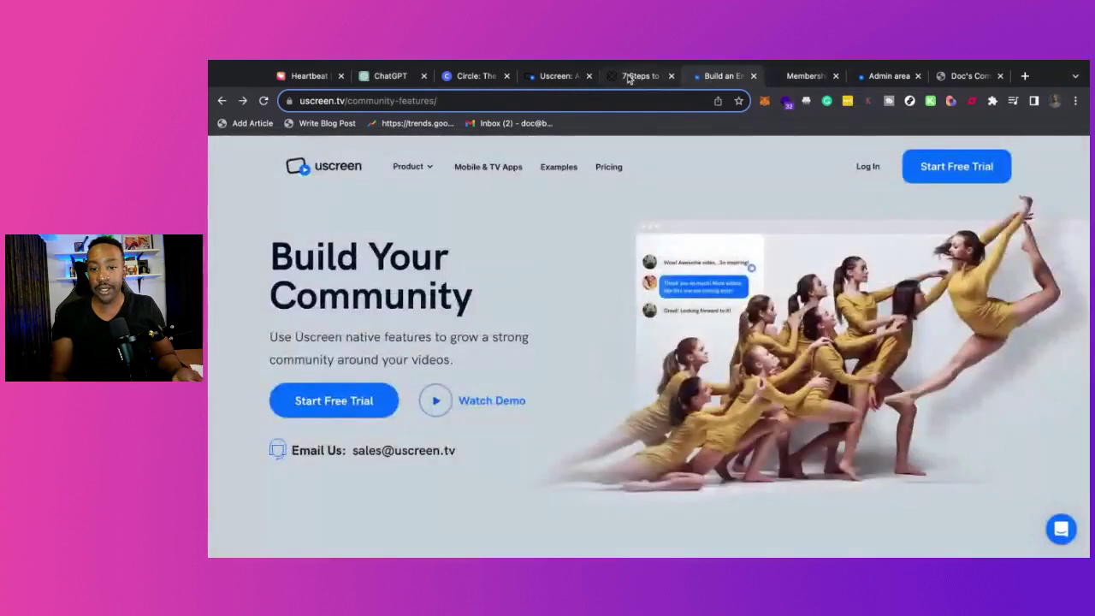
pyautogui.click(885, 76)
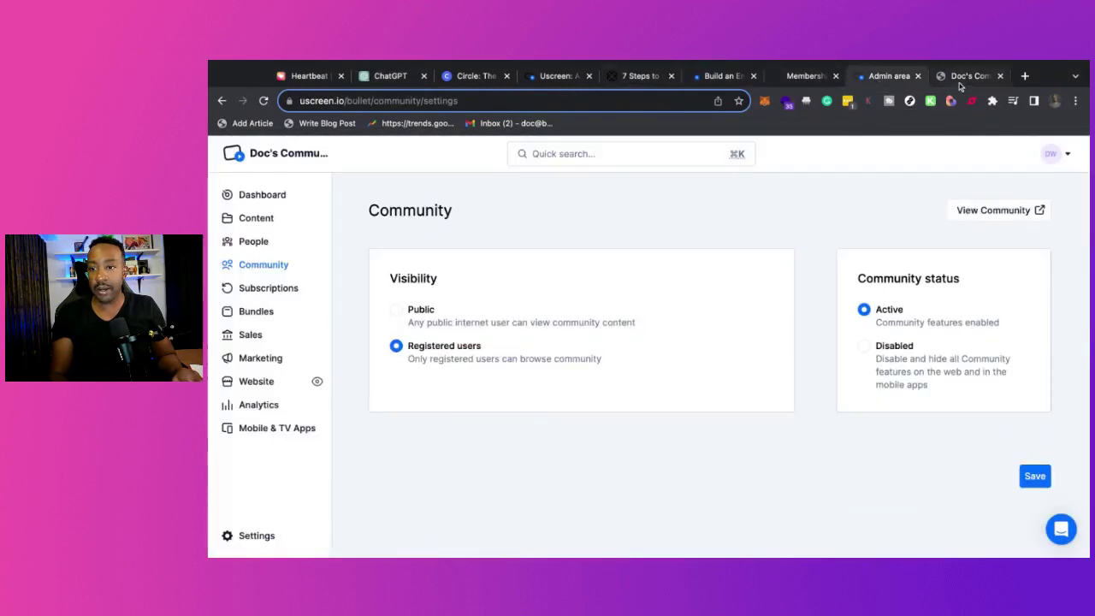
pyautogui.click(963, 77)
pyautogui.click(662, 411)
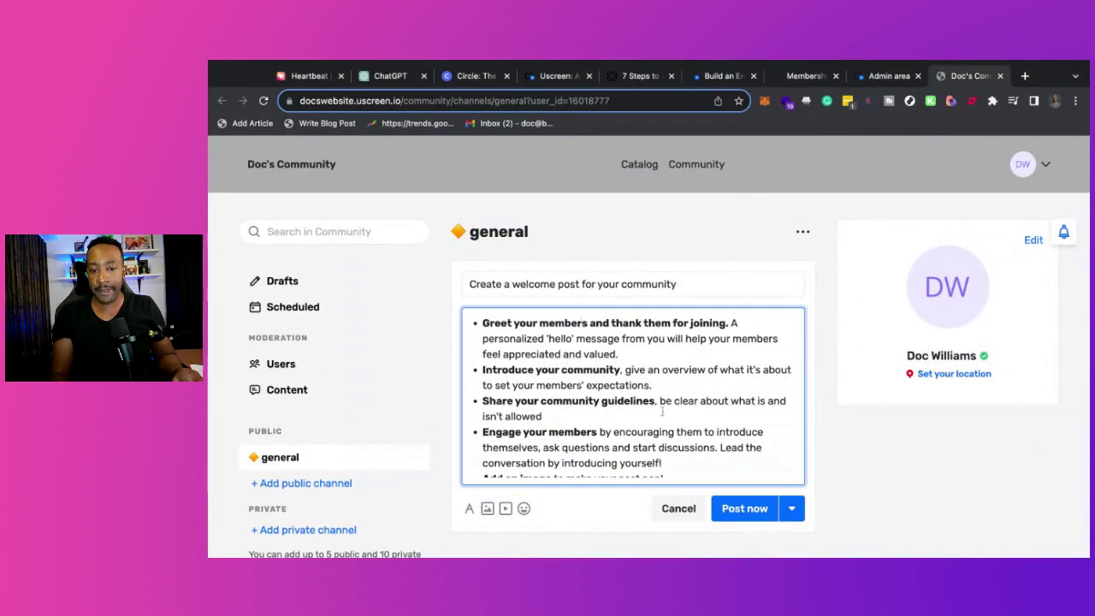
pyautogui.scroll(-1, 664, 415)
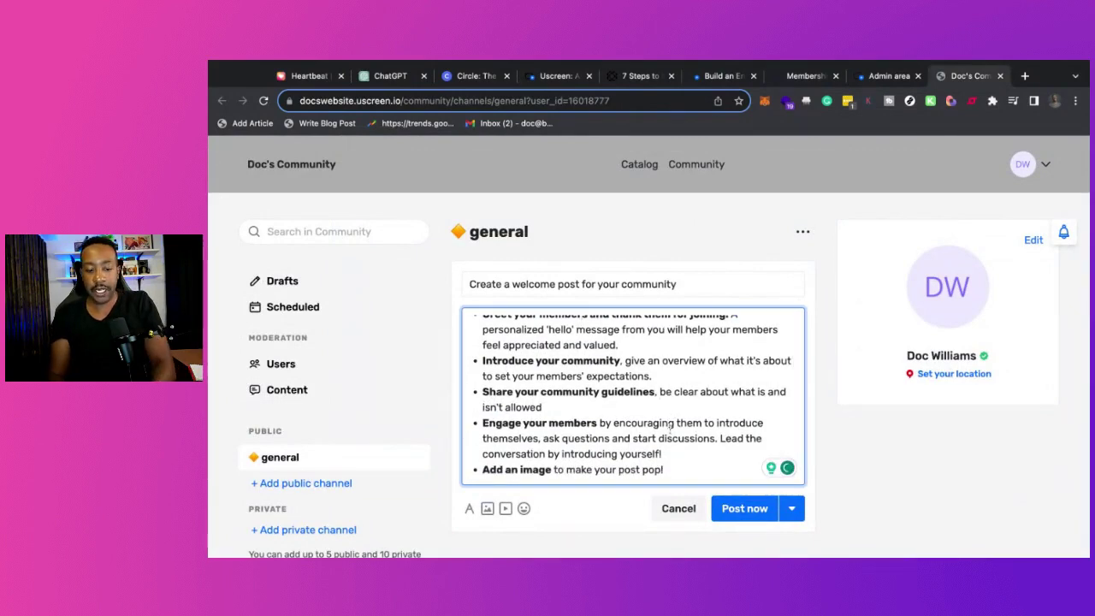
pyautogui.hotkey('ctrl', 'a')
pyautogui.hotkey('ctrl', 'v')
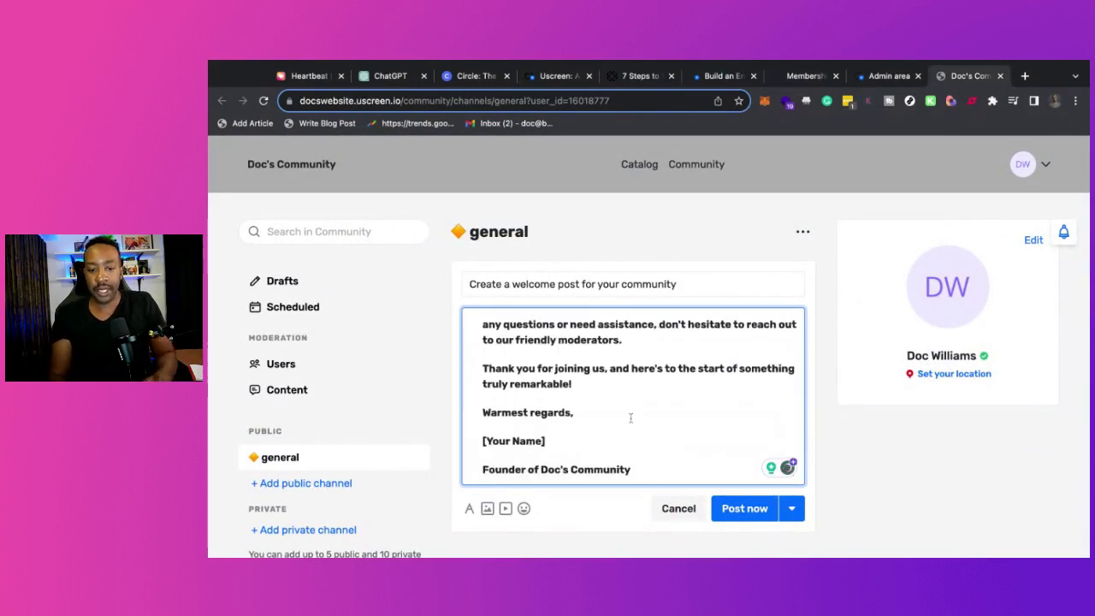
# Step: Try adding a comma after "Hello" in the post's greeting line
pyautogui.scroll(10, 632, 417)
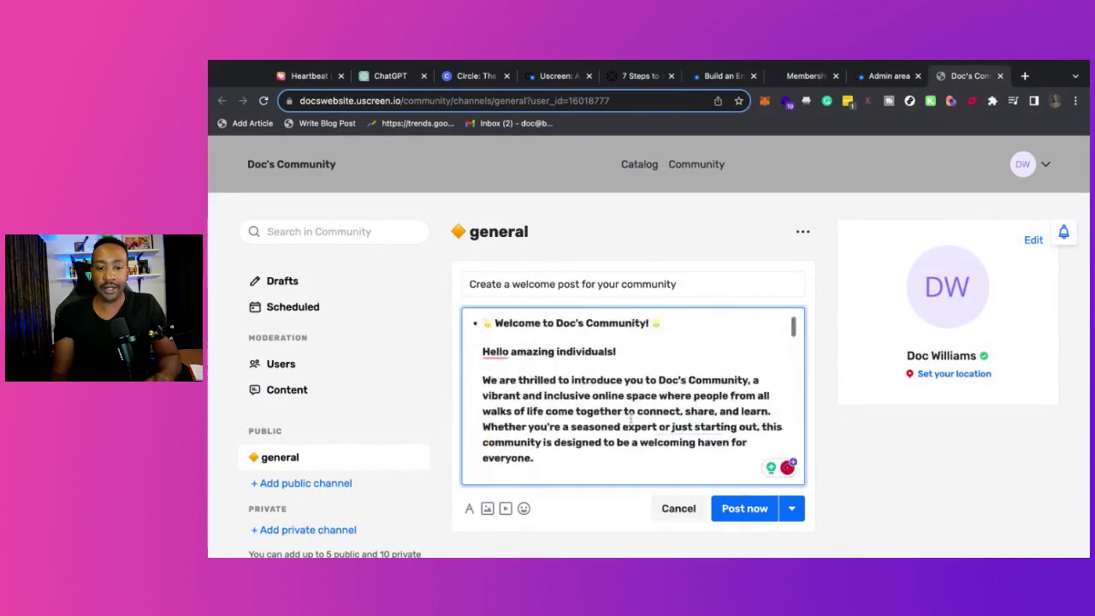
pyautogui.click(496, 352)
pyautogui.click(495, 391)
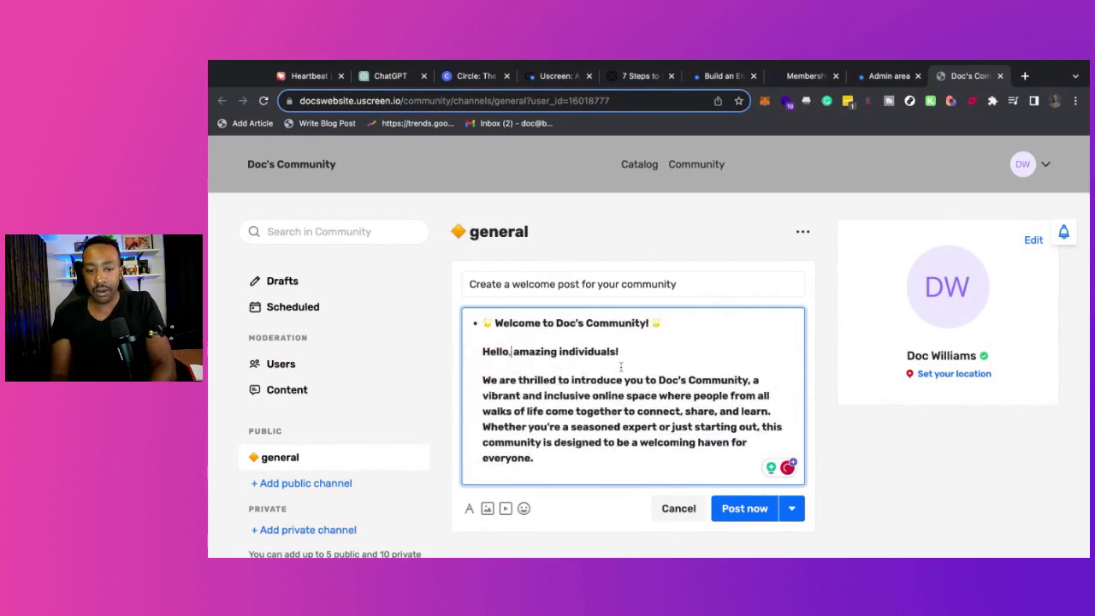
pyautogui.press('BackSpace')
# Step: Look over the pasted welcome text from beginning to end and check the text formatting options available for it
pyautogui.hotkey('ctrl', 'a')
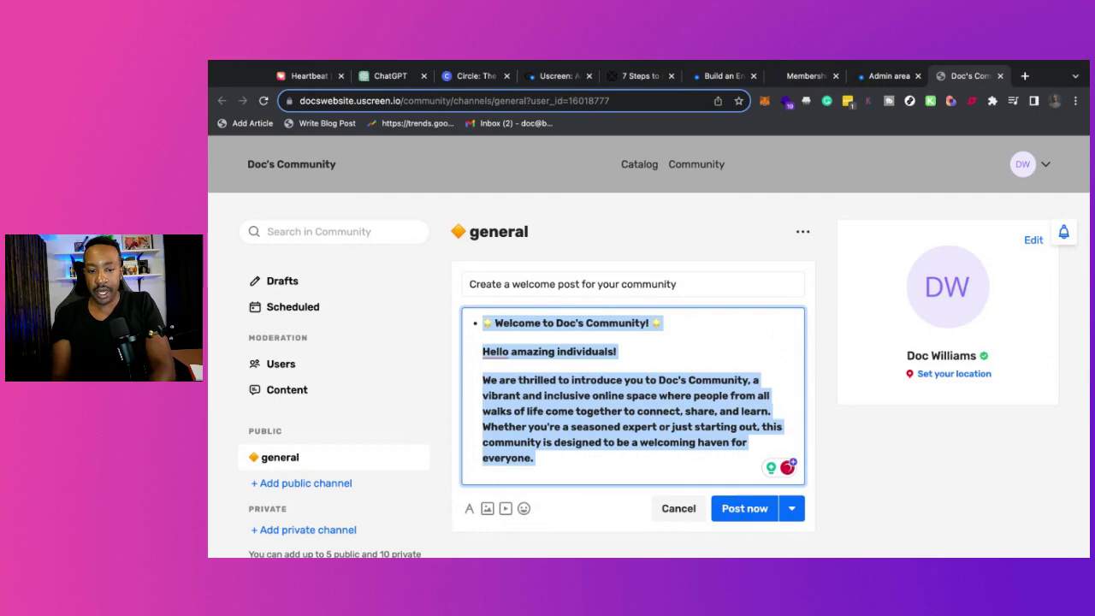
pyautogui.scroll(-15, 564, 386)
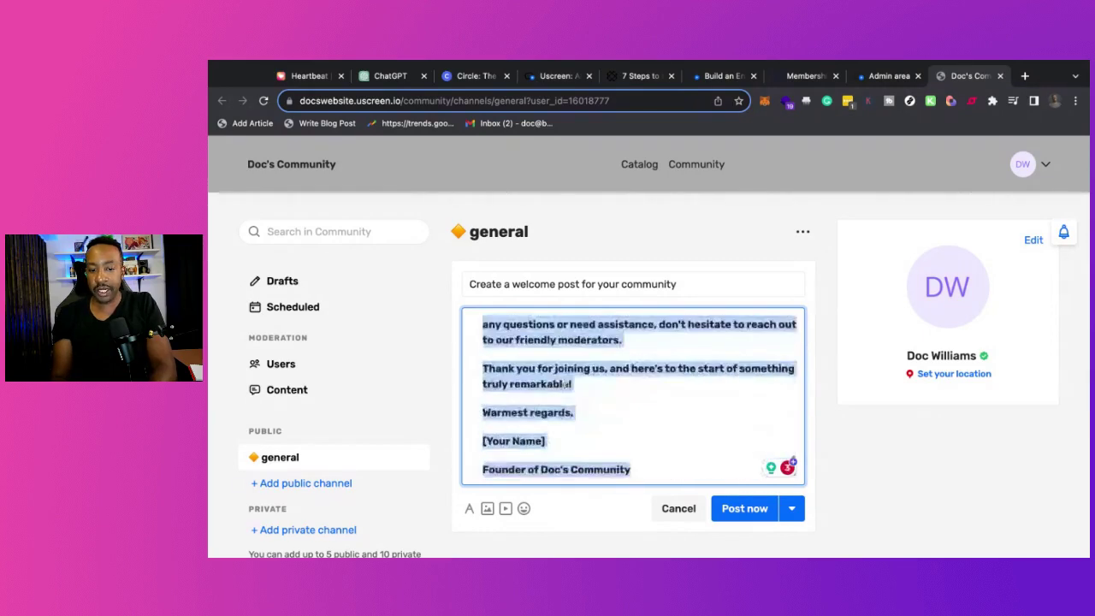
pyautogui.scroll(15, 579, 425)
pyautogui.click(578, 426)
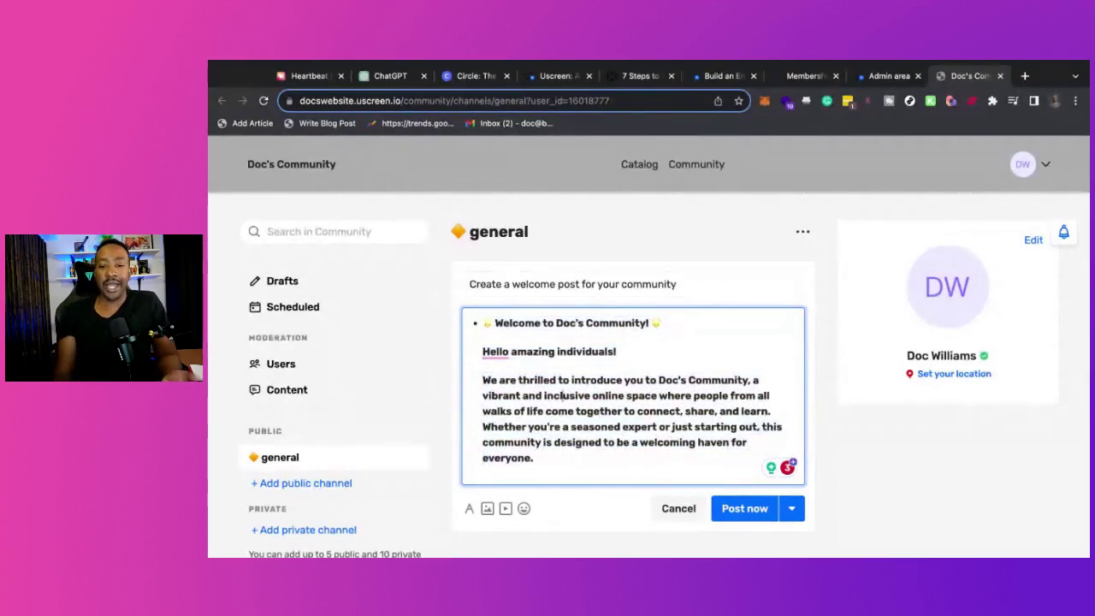
pyautogui.scroll(-1, 577, 426)
pyautogui.scroll(1, 569, 411)
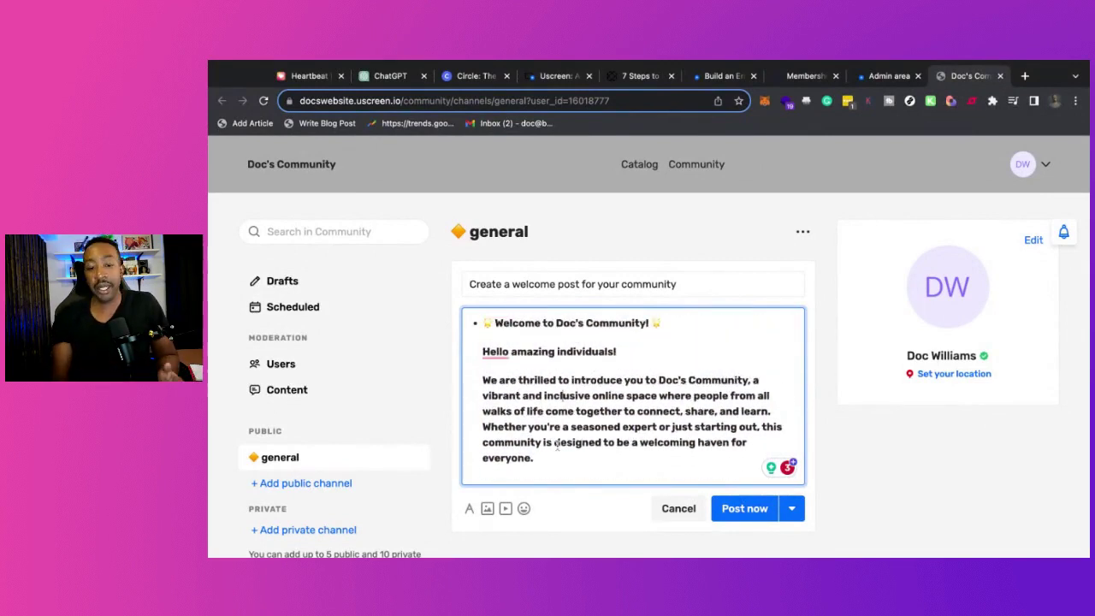
pyautogui.hotkey('ctrl', 'a')
pyautogui.click(468, 510)
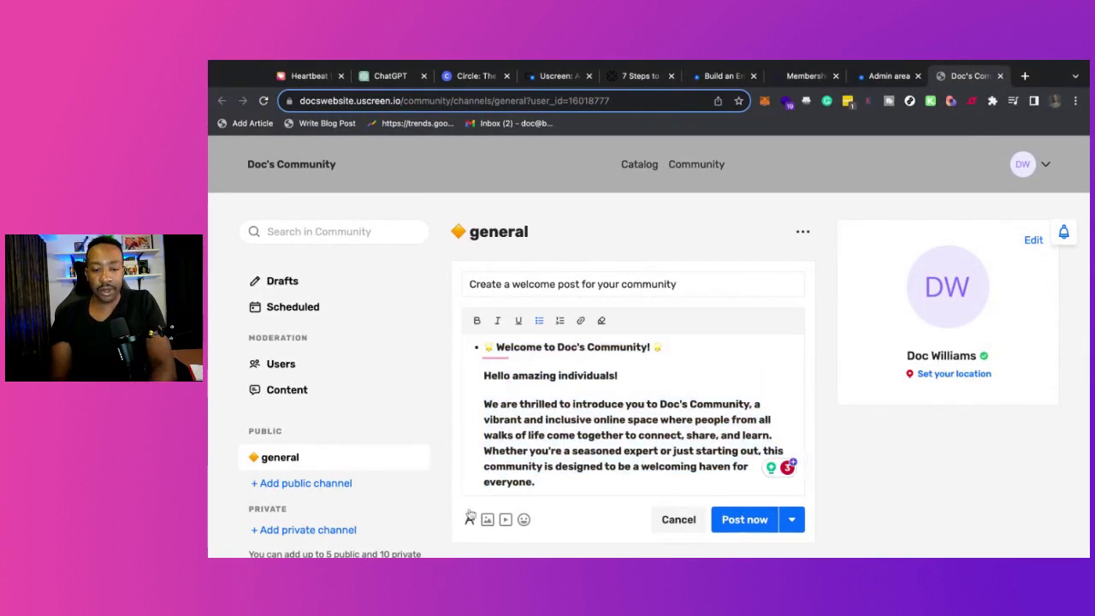
pyautogui.click(470, 520)
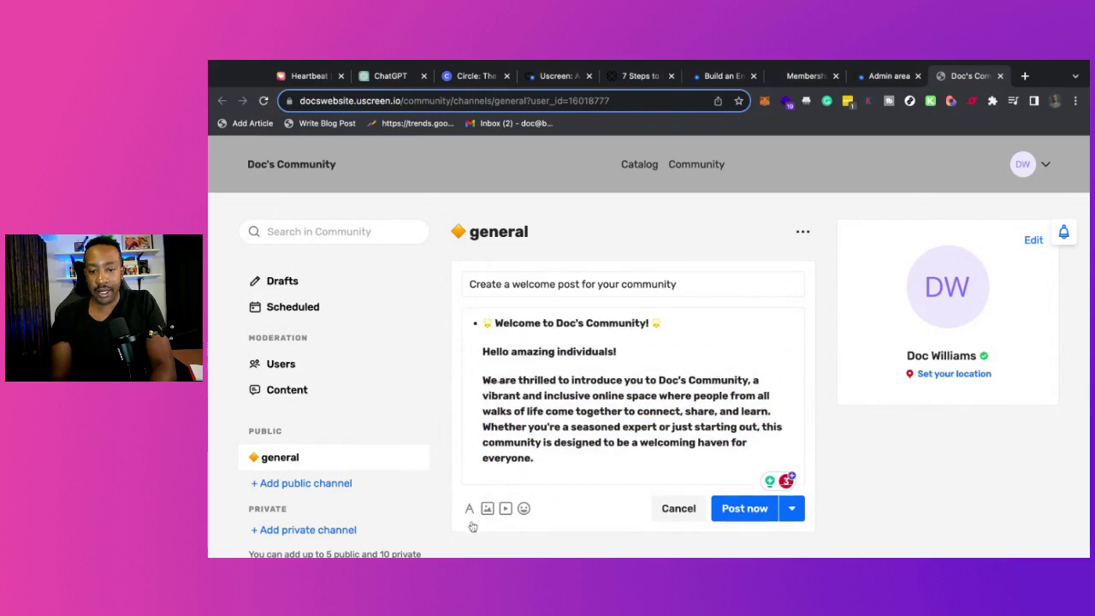
pyautogui.click(512, 457)
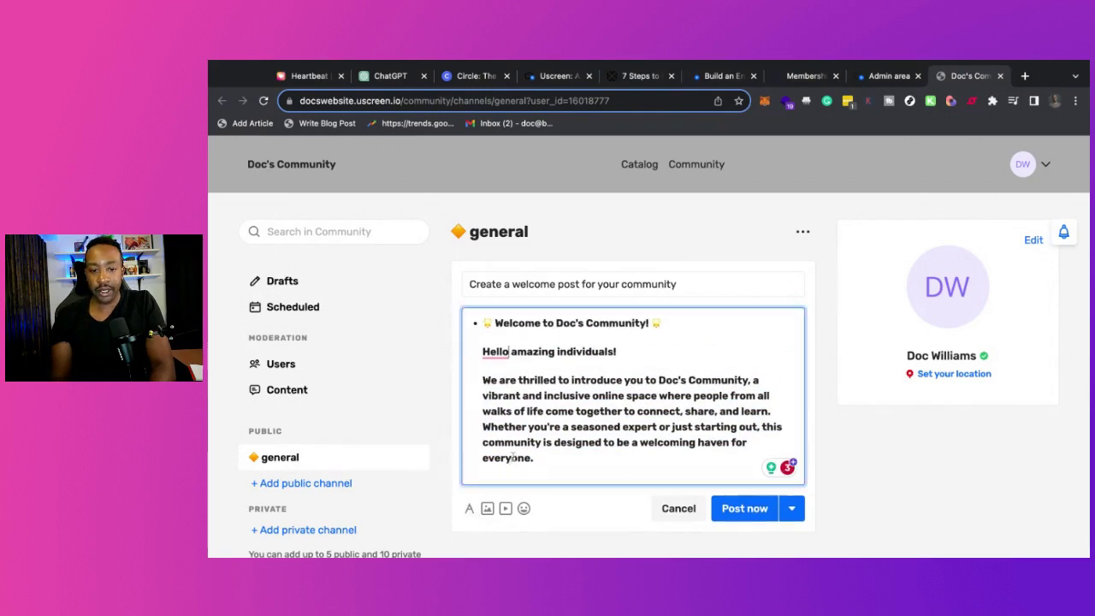
pyautogui.hotkey('ctrl', 'End')
pyautogui.hotkey('ctrl', 'Home')
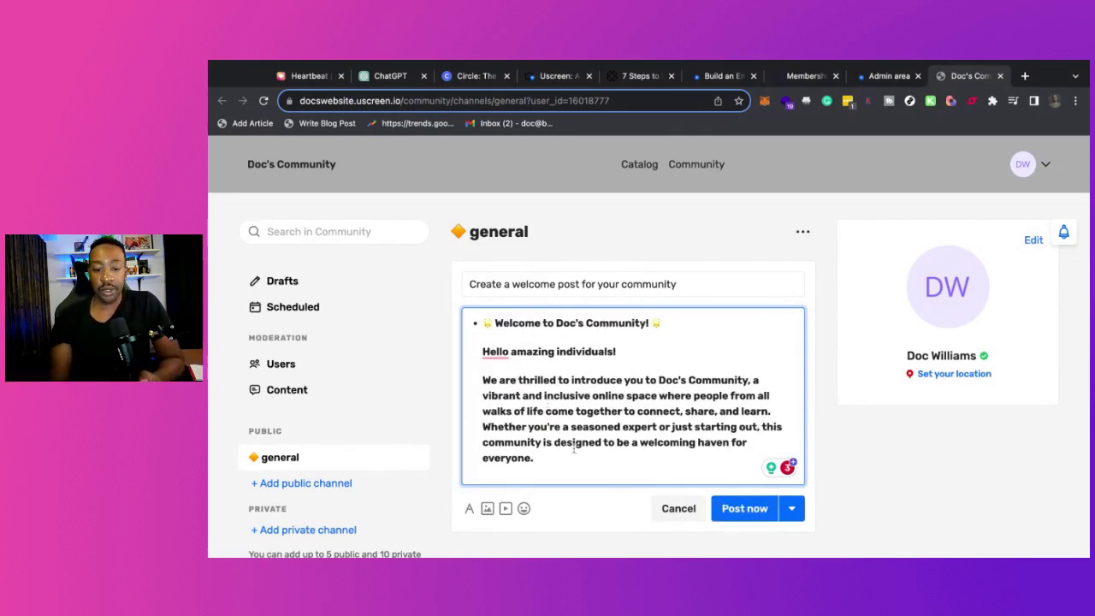
# Step: Check the closing lines and the publishing options, and publish the welcome post immediately in the general channel
pyautogui.scroll(-10, 574, 448)
pyautogui.scroll(-1, 574, 448)
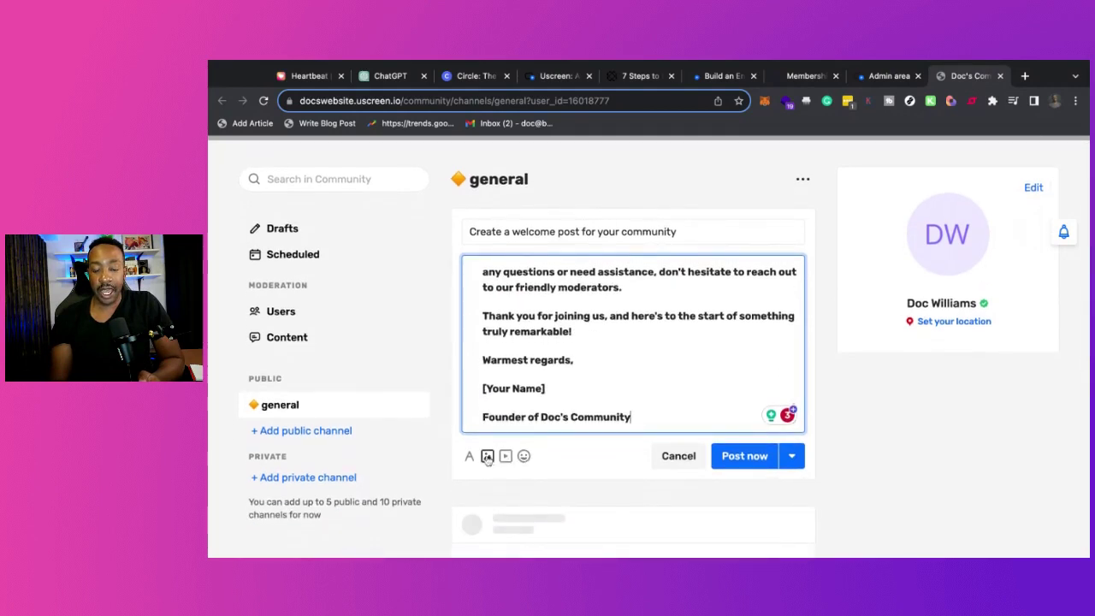
pyautogui.click(793, 457)
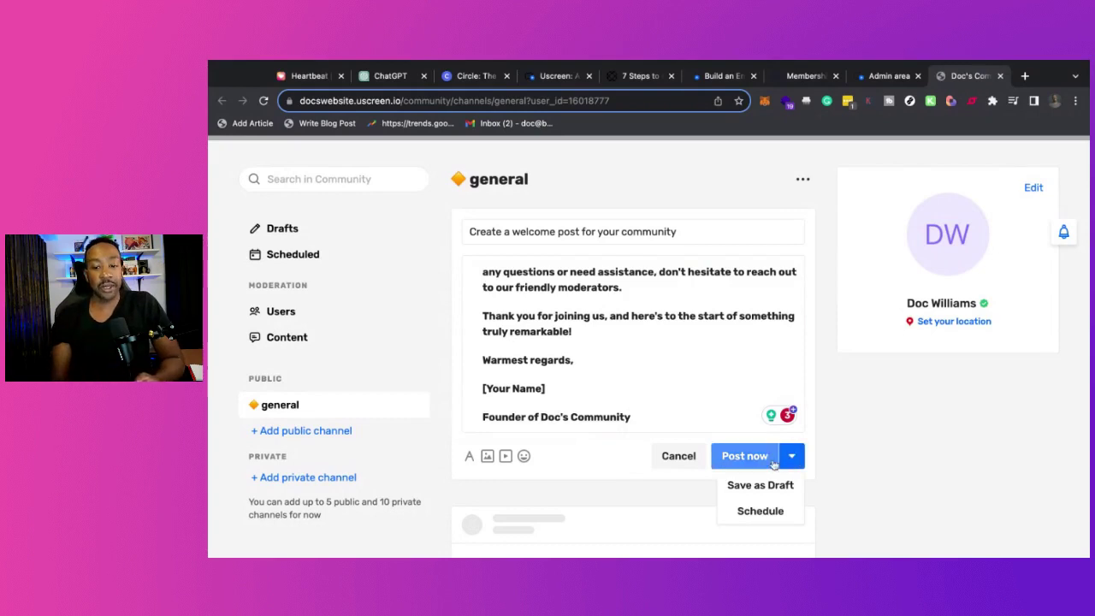
pyautogui.click(745, 456)
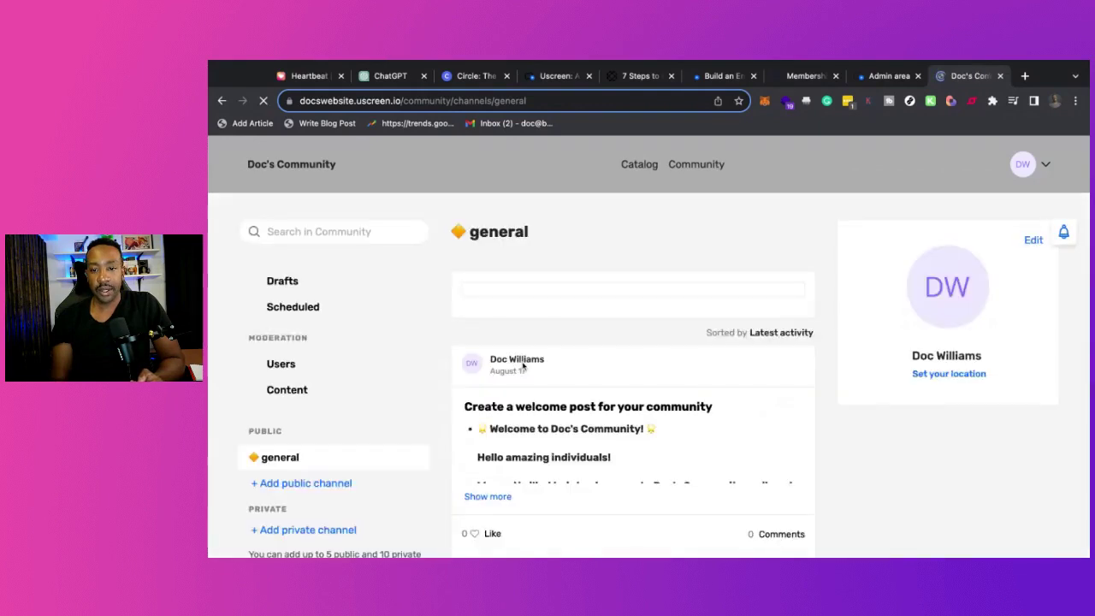
# Step: Check the published welcome post's options, open the post on its own page and put it into edit mode
pyautogui.scroll(-1, 539, 374)
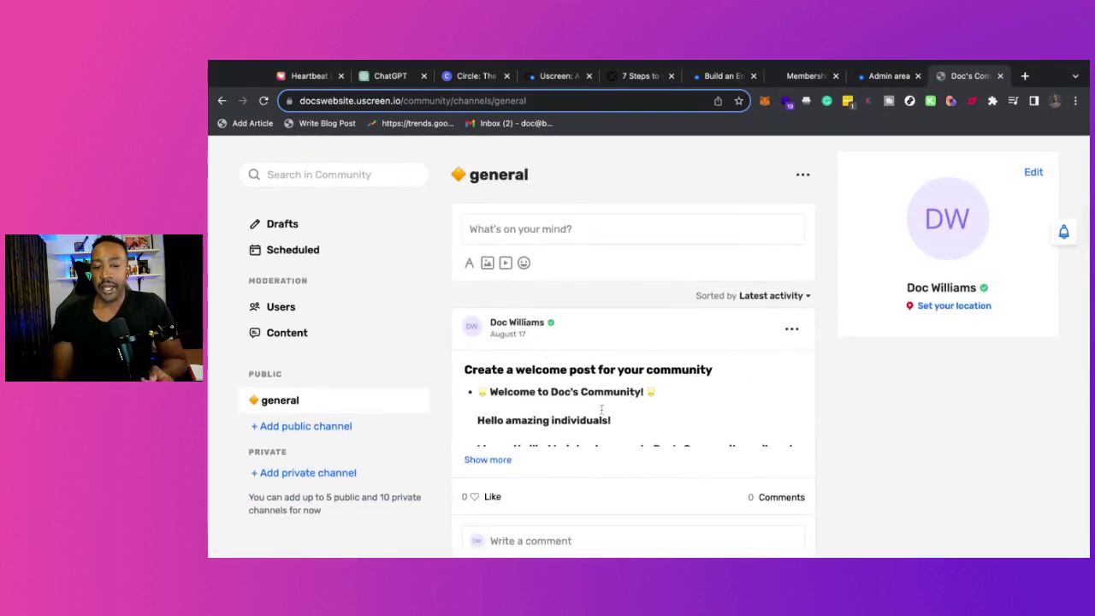
pyautogui.click(793, 328)
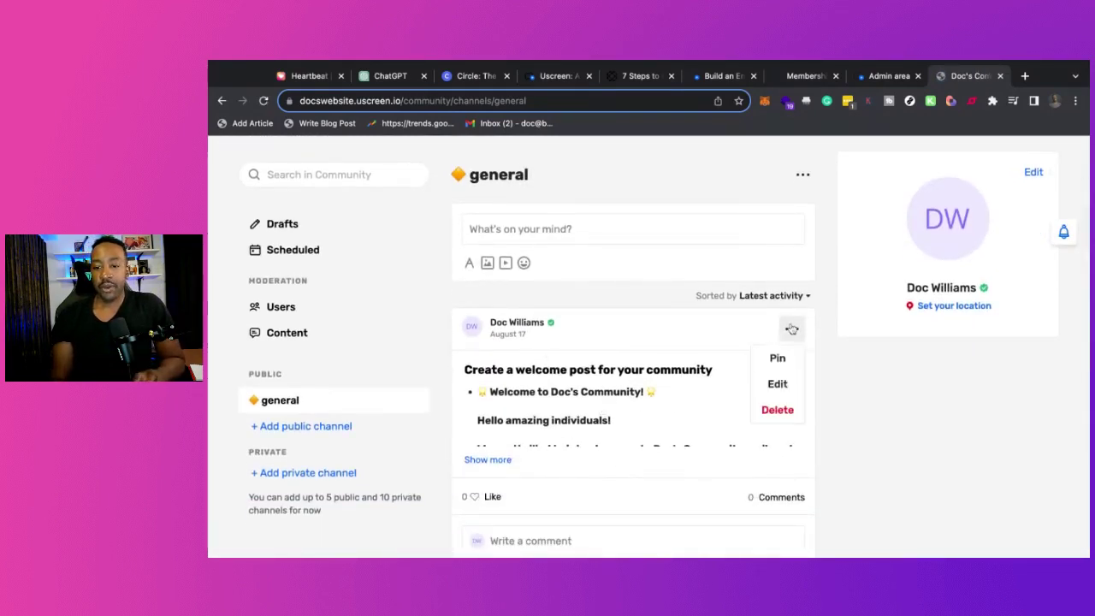
pyautogui.click(811, 381)
pyautogui.click(796, 336)
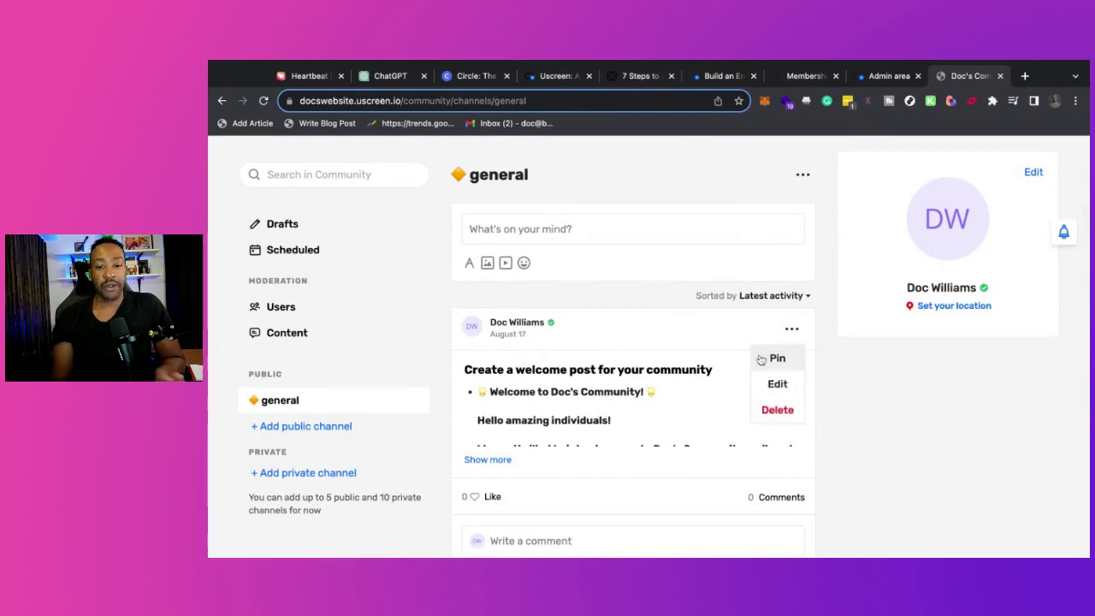
pyautogui.click(616, 373)
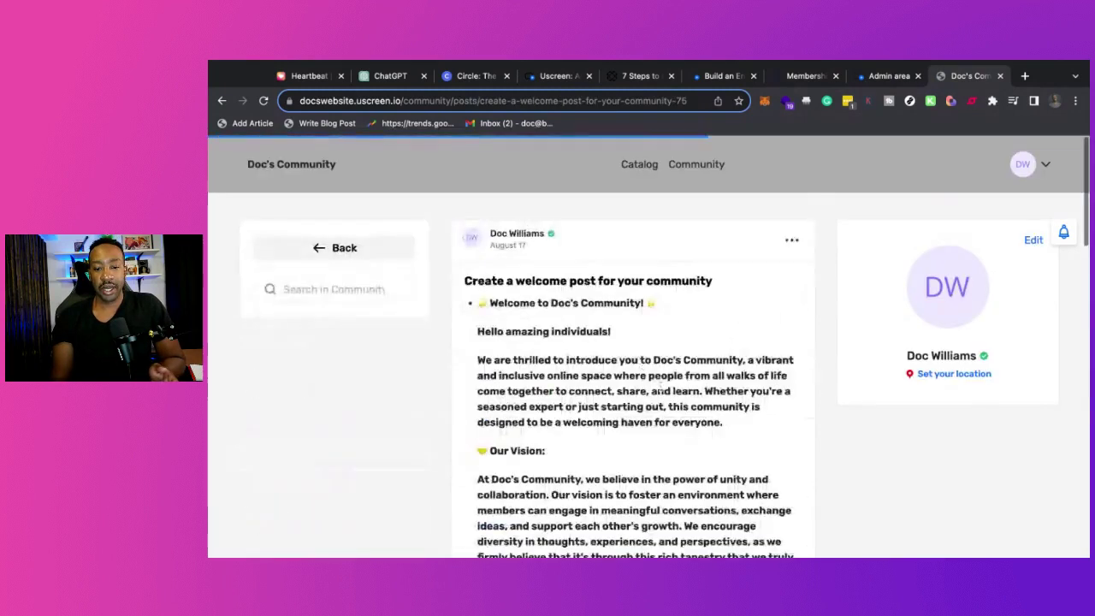
pyautogui.click(791, 240)
pyautogui.click(781, 298)
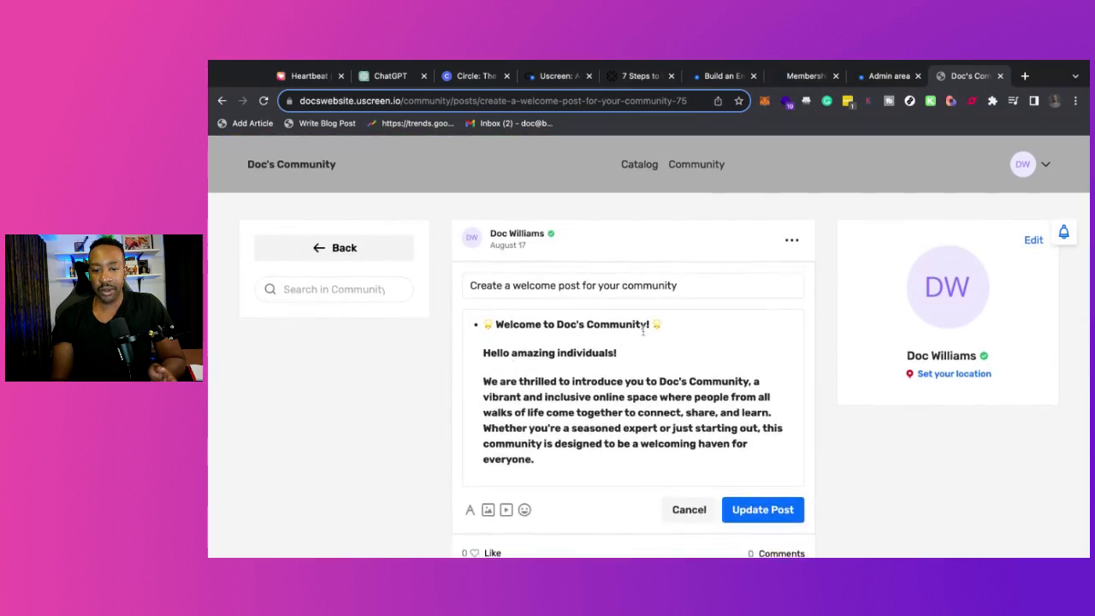
# Step: Move the "🌟 Welcome to Doc's Community! 🌟" line from the post body into the title, replacing the placeholder title
pyautogui.moveTo(669, 325); pyautogui.dragTo(498, 325)
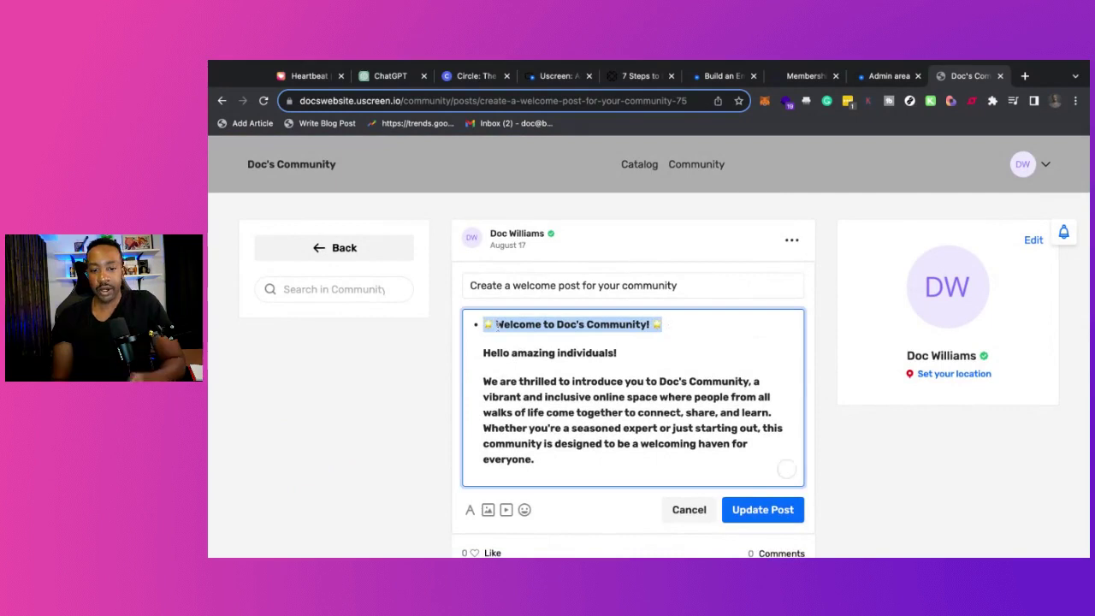
pyautogui.press('BackSpace')
pyautogui.tripleClick(689, 285)
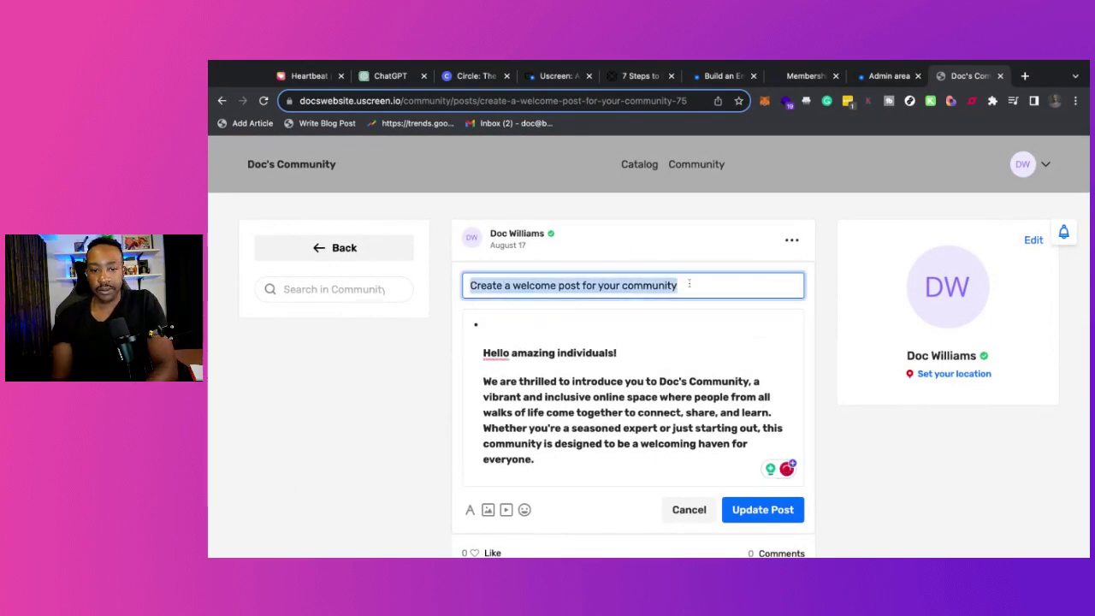
pyautogui.write("🎉 Welcome to Doc's Community! 🎉")
# Step: Take "Hello amazing individuals!" out of the bulleted list as the body's opening line, with a blank line below it
pyautogui.click(484, 353)
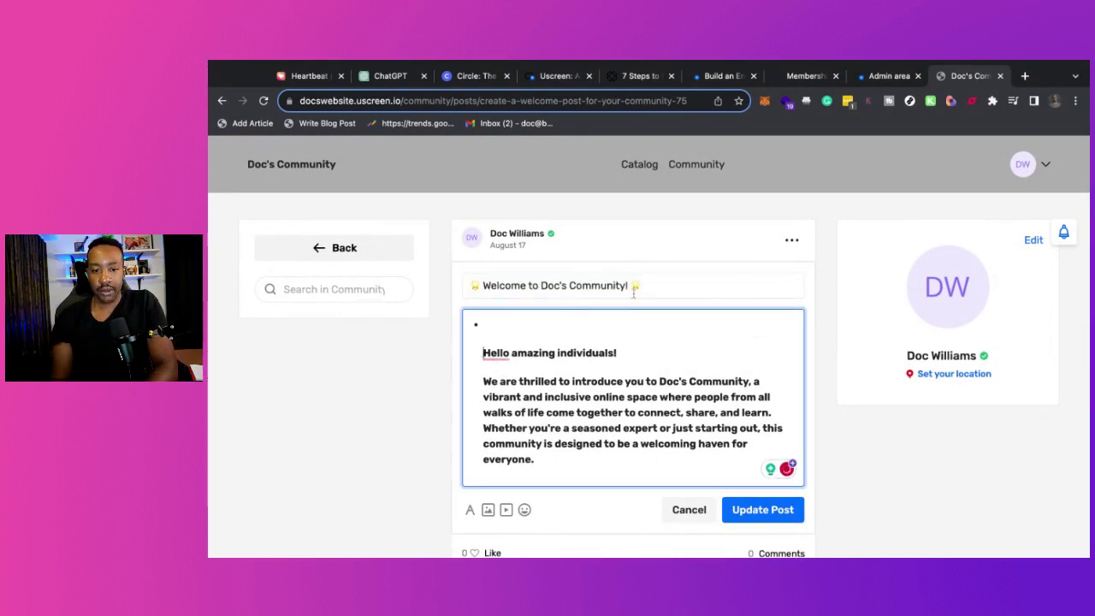
pyautogui.press('BackSpace')
pyautogui.press('BackSpace')
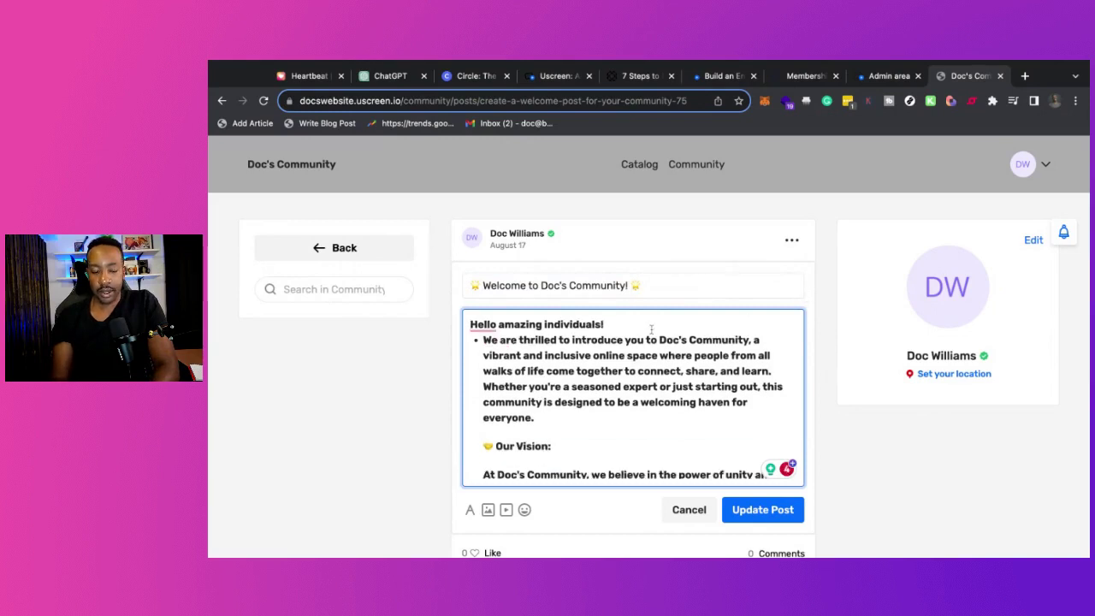
pyautogui.press('Return')
pyautogui.press('BackSpace')
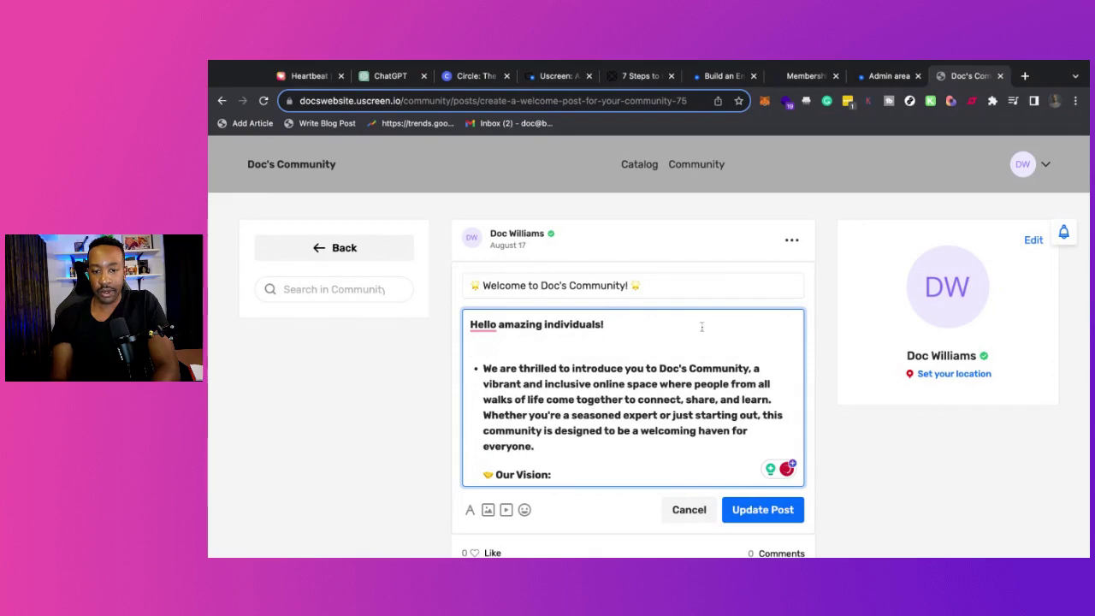
pyautogui.scroll(-12, 667, 418)
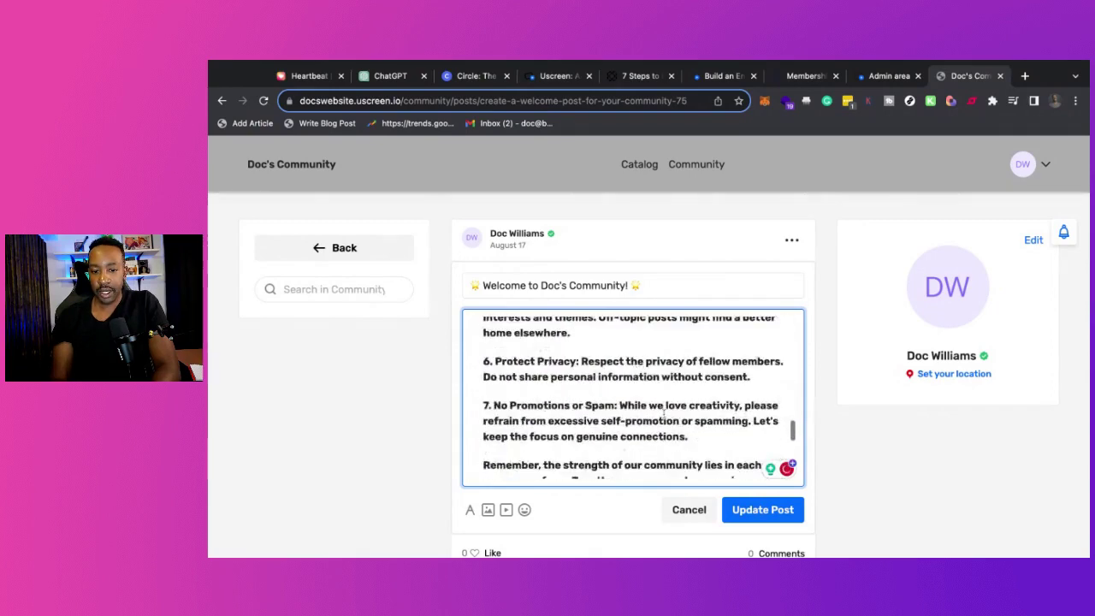
# Step: Take the "We are thrilled to introduce you to Doc's Community" paragraph out of the bulleted list, with one blank line above and one below it
pyautogui.scroll(12, 664, 414)
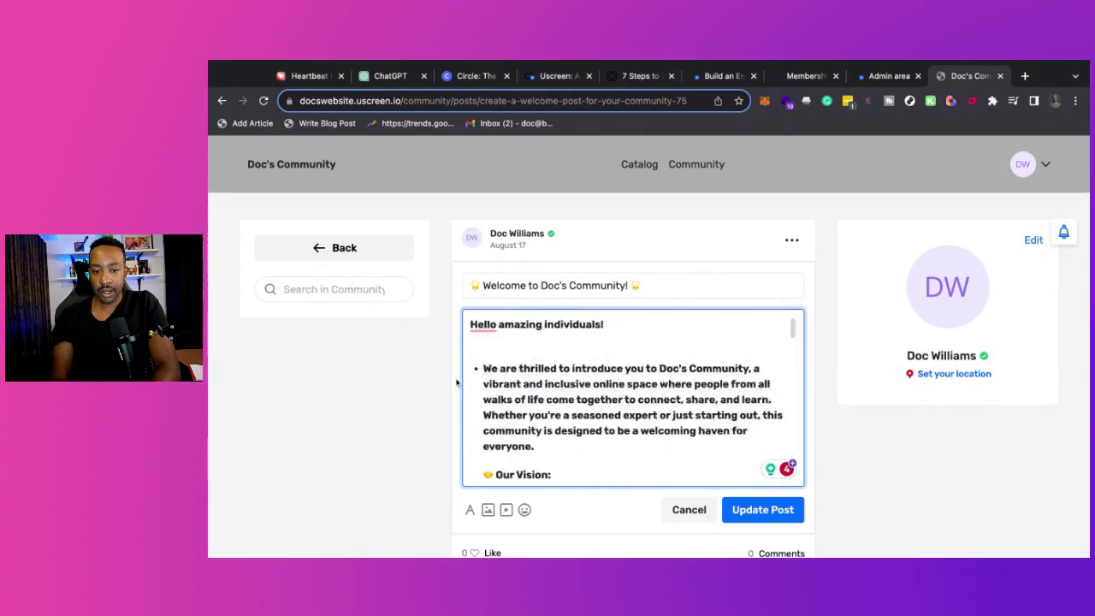
pyautogui.click(552, 381)
pyautogui.press('BackSpace')
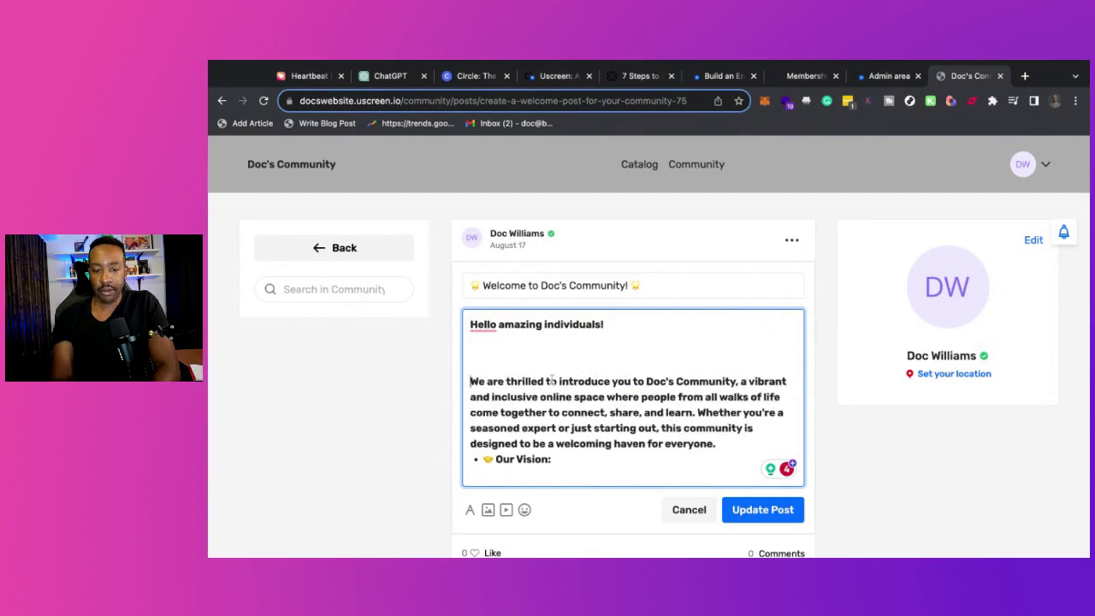
pyautogui.press('BackSpace')
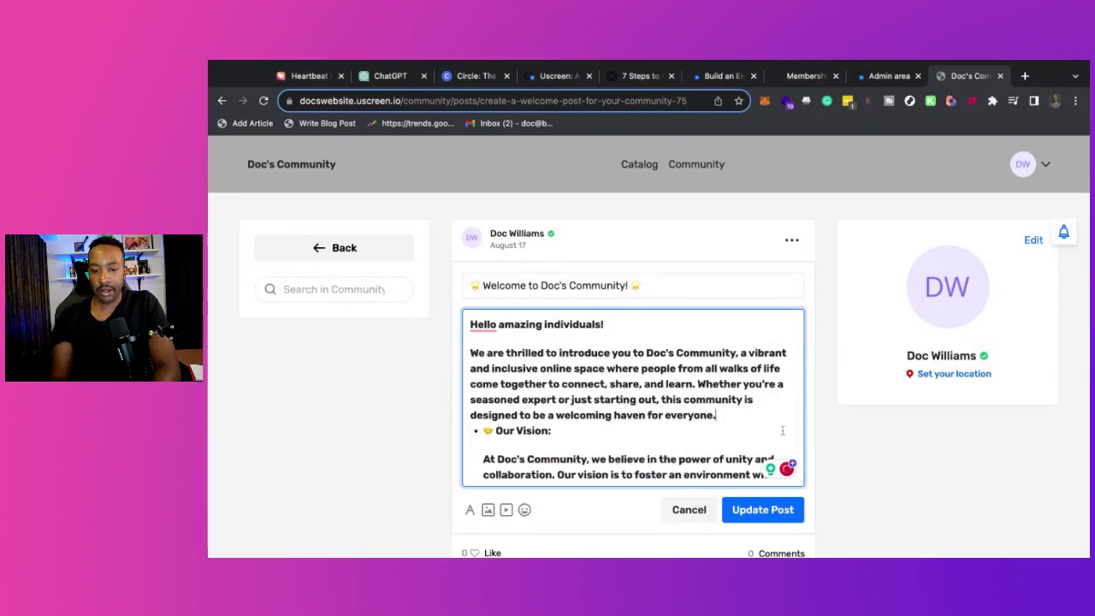
pyautogui.press('Return')
# Step: Replace the name line under "Warmest regards," with the founder's full name and save the updated welcome post
pyautogui.scroll(-3, 644, 452)
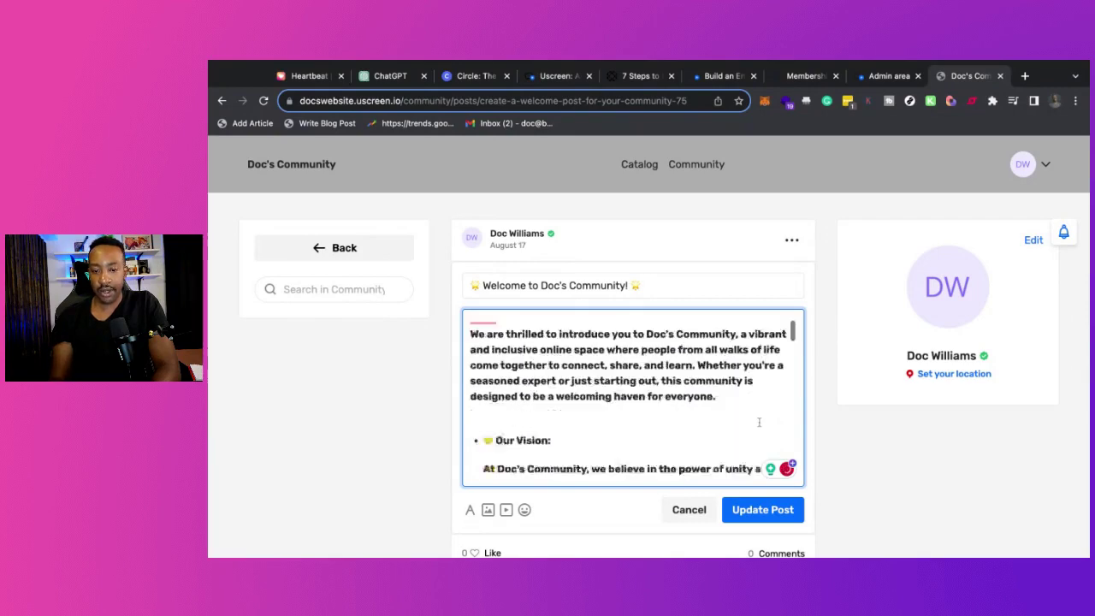
pyautogui.scroll(-10, 644, 452)
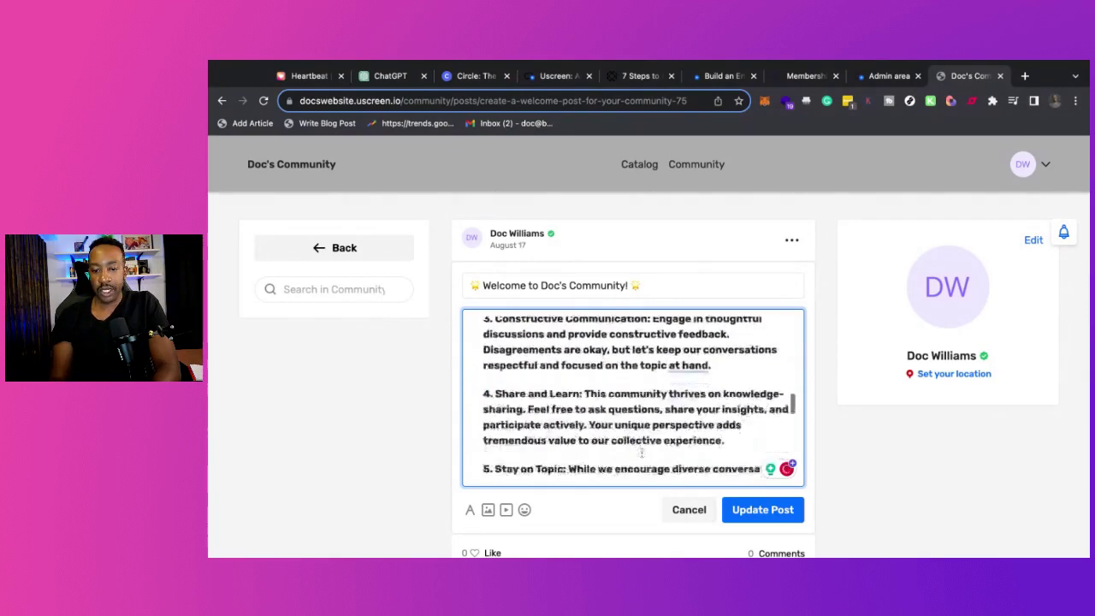
pyautogui.moveTo(559, 447); pyautogui.dragTo(481, 444)
pyautogui.write('D')
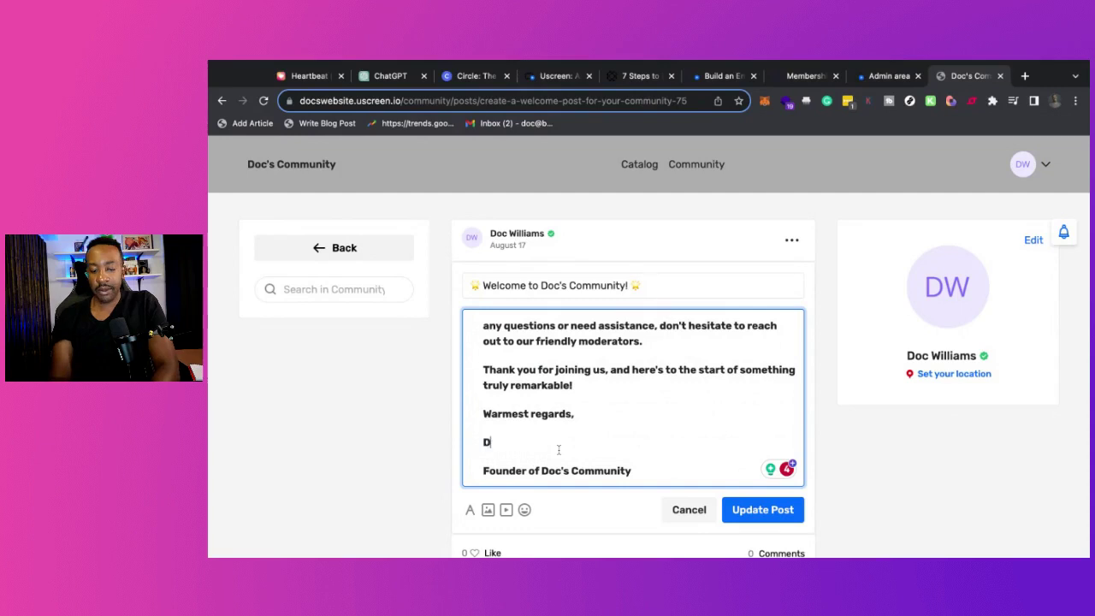
pyautogui.write('oc Williams')
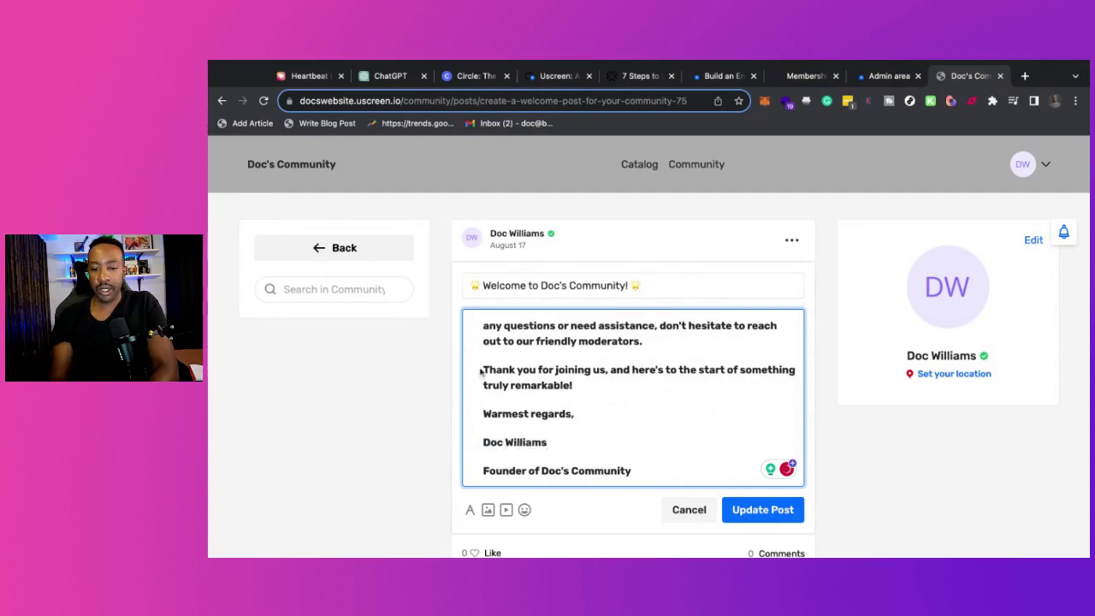
pyautogui.click(777, 522)
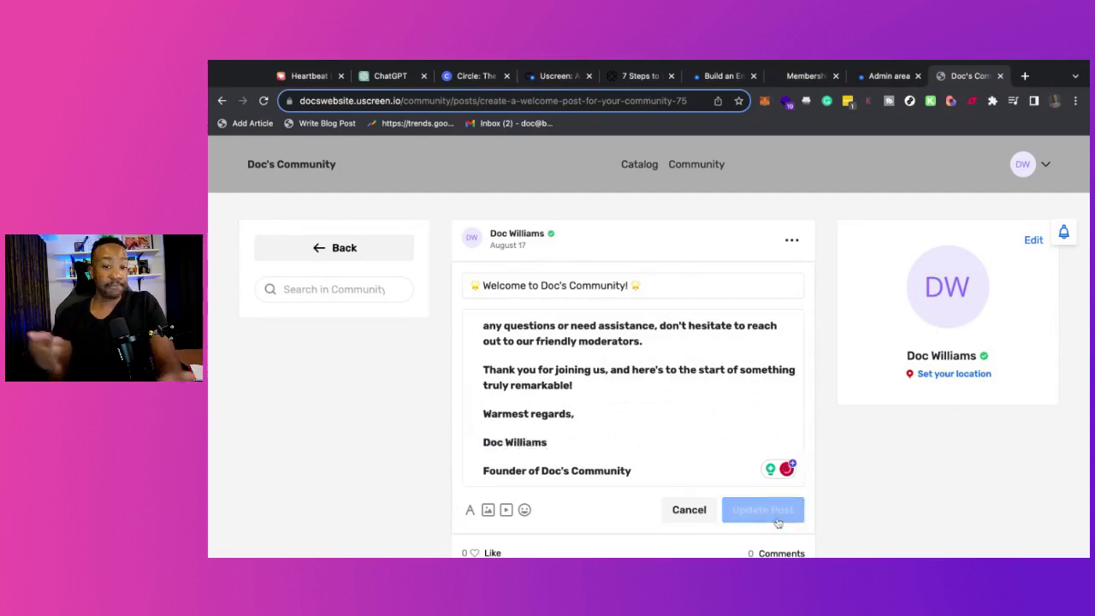
# Step: Return to the general channel, upload screen-shot-2022-11-28-at-85130-pm.png as the profile image in the account profile, and save the changes
pyautogui.click(372, 248)
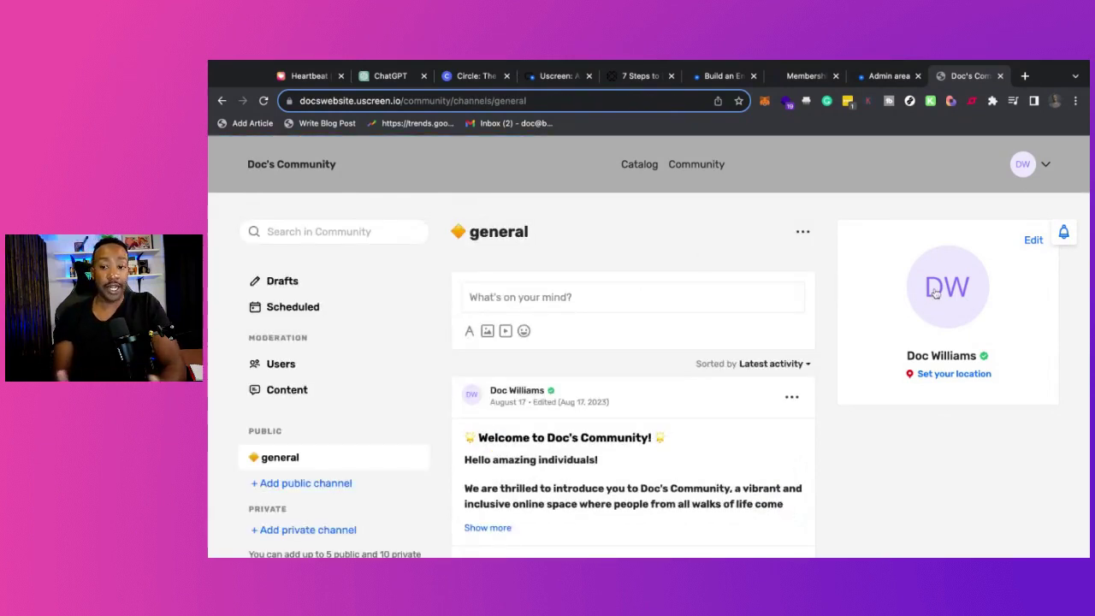
pyautogui.click(1032, 242)
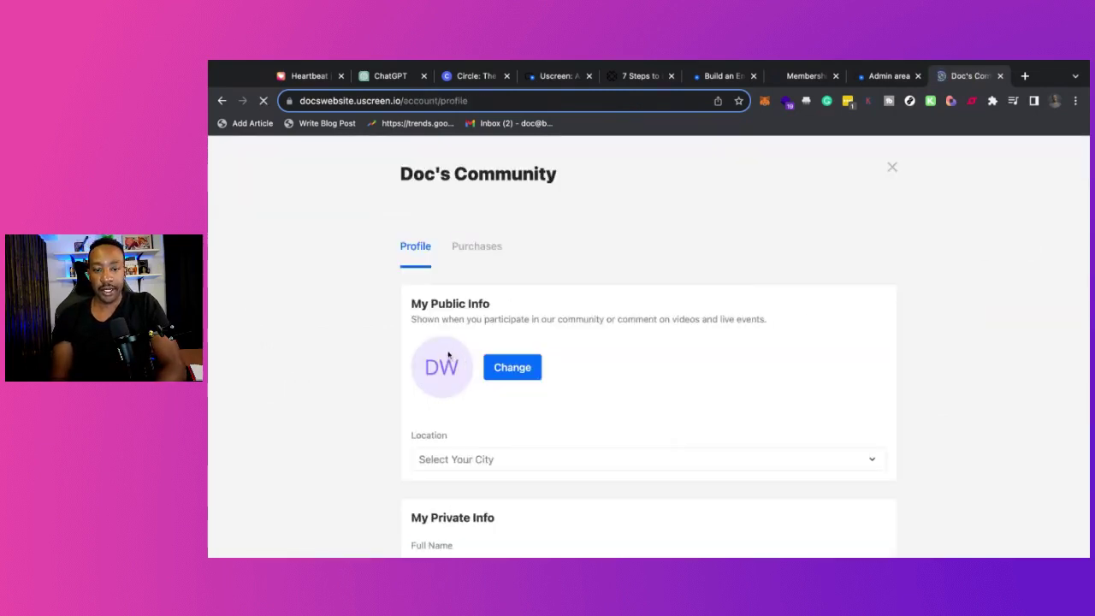
pyautogui.click(524, 371)
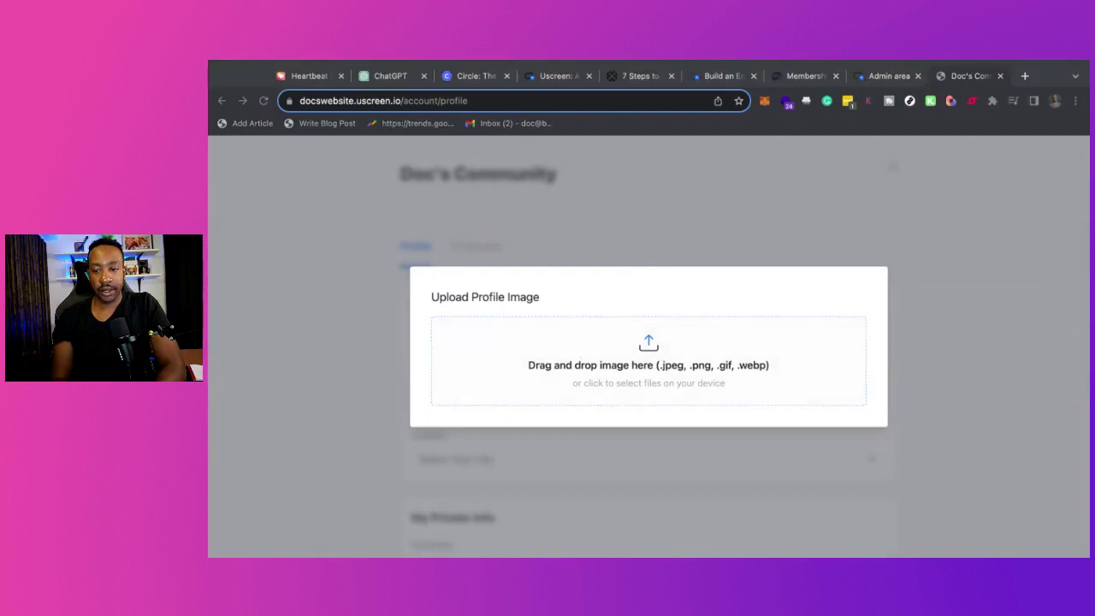
pyautogui.press('Return')
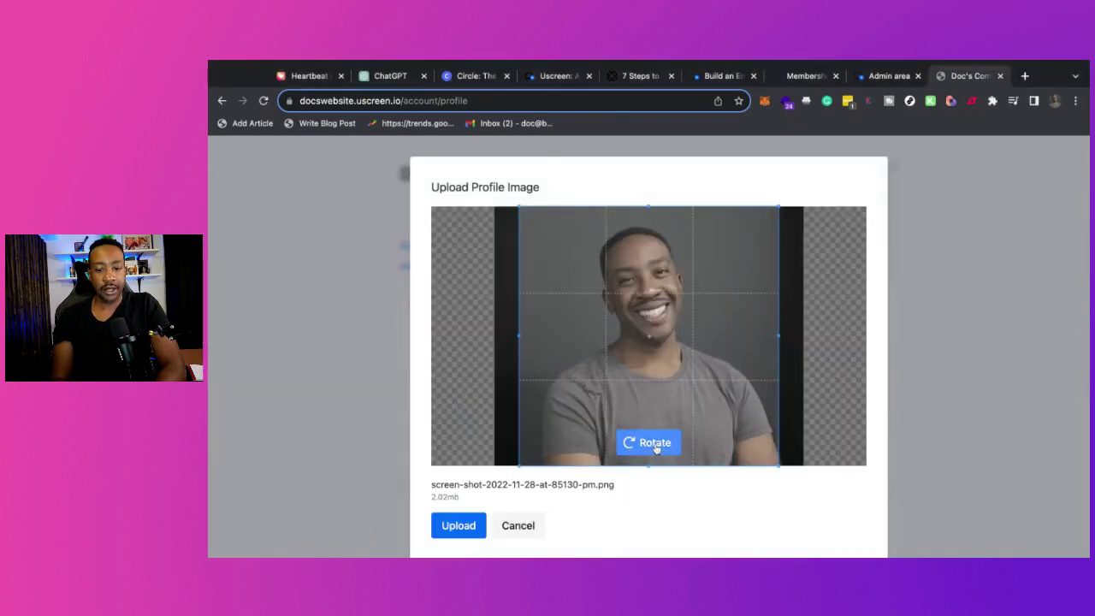
pyautogui.click(462, 525)
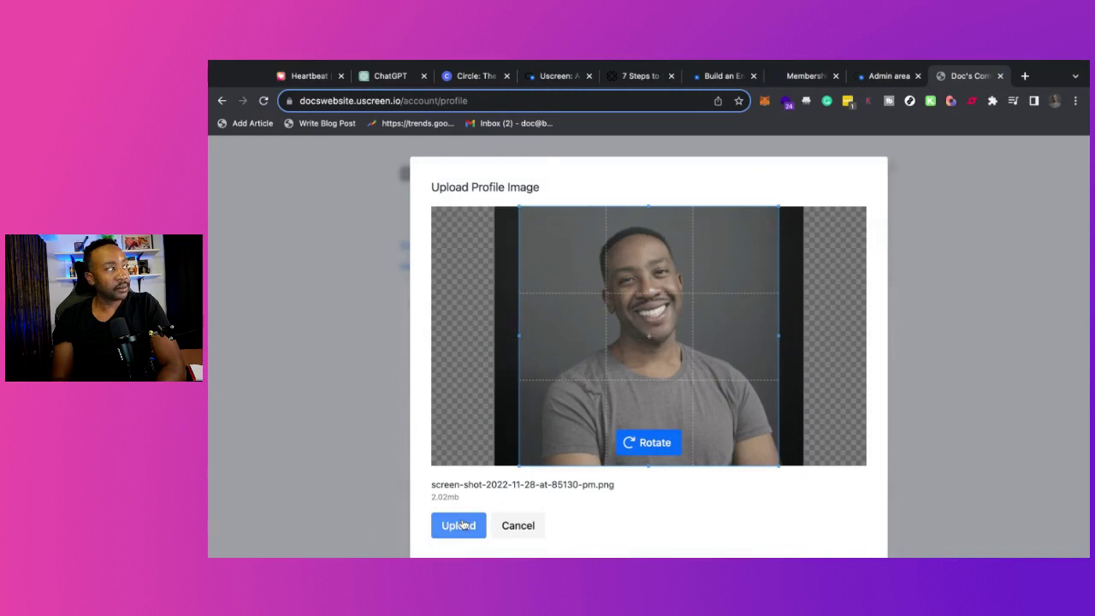
pyautogui.scroll(-10, 532, 397)
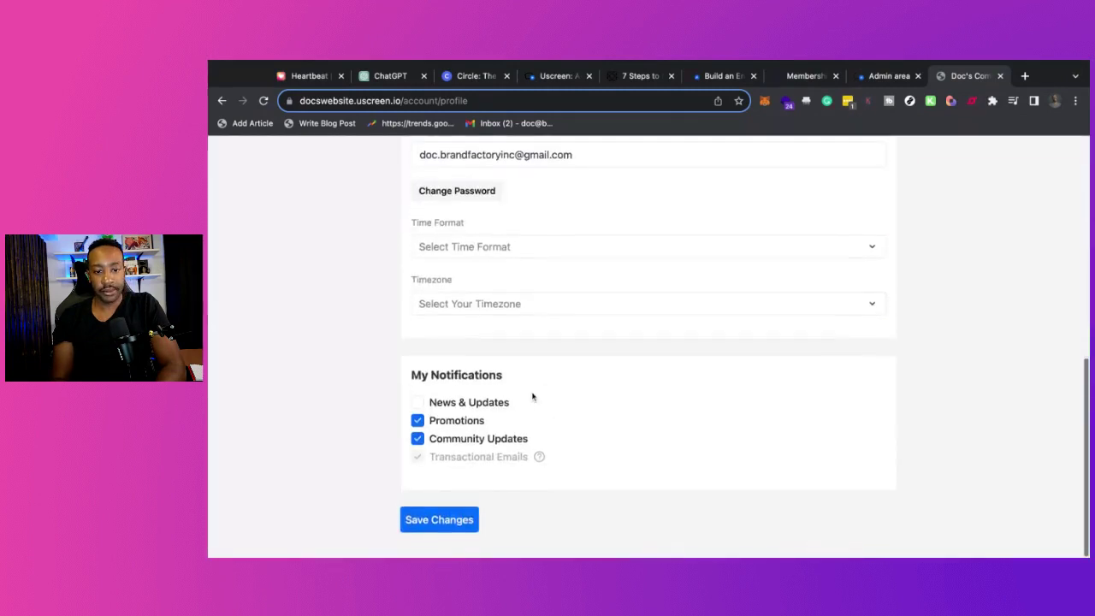
pyautogui.click(438, 530)
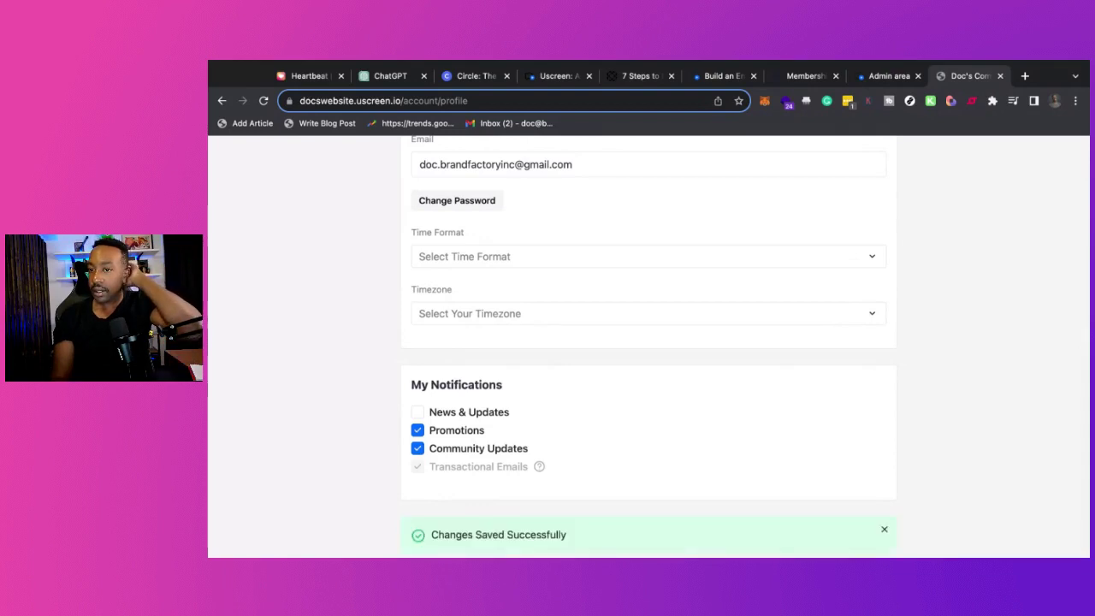
# Step: Leave the profile settings and reopen the community to check the profile picture and the welcome post in the general channel
pyautogui.scroll(10, 467, 419)
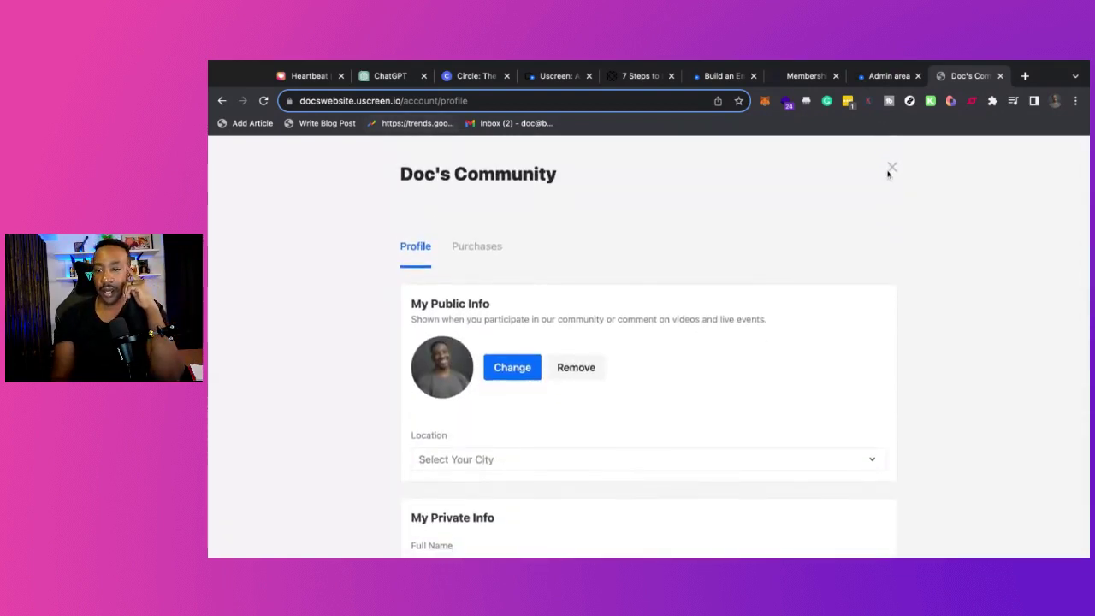
pyautogui.click(892, 168)
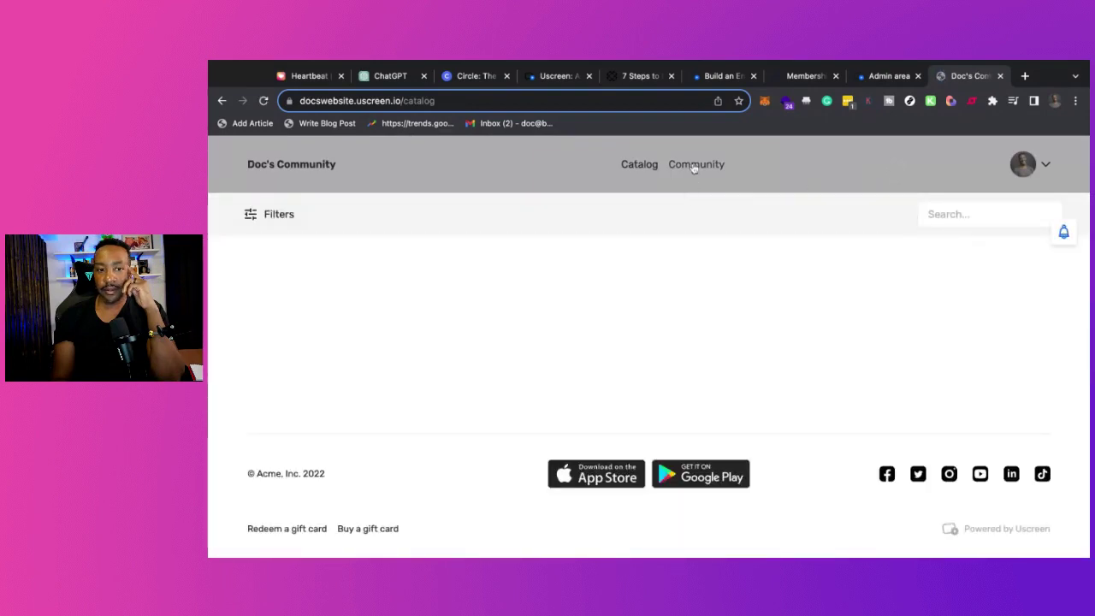
pyautogui.click(698, 169)
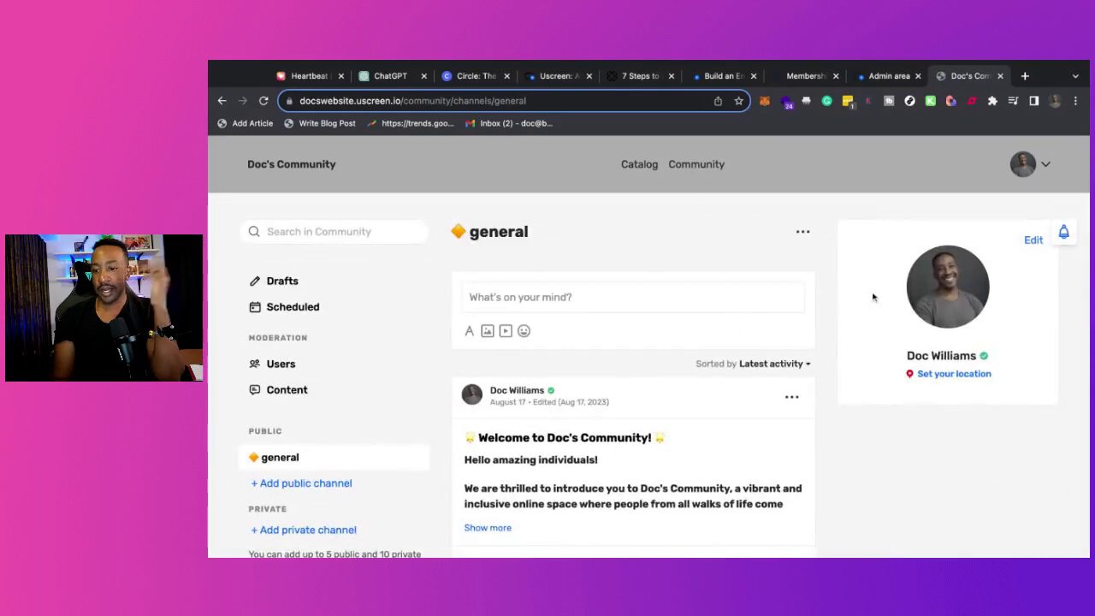
pyautogui.scroll(-1, 625, 412)
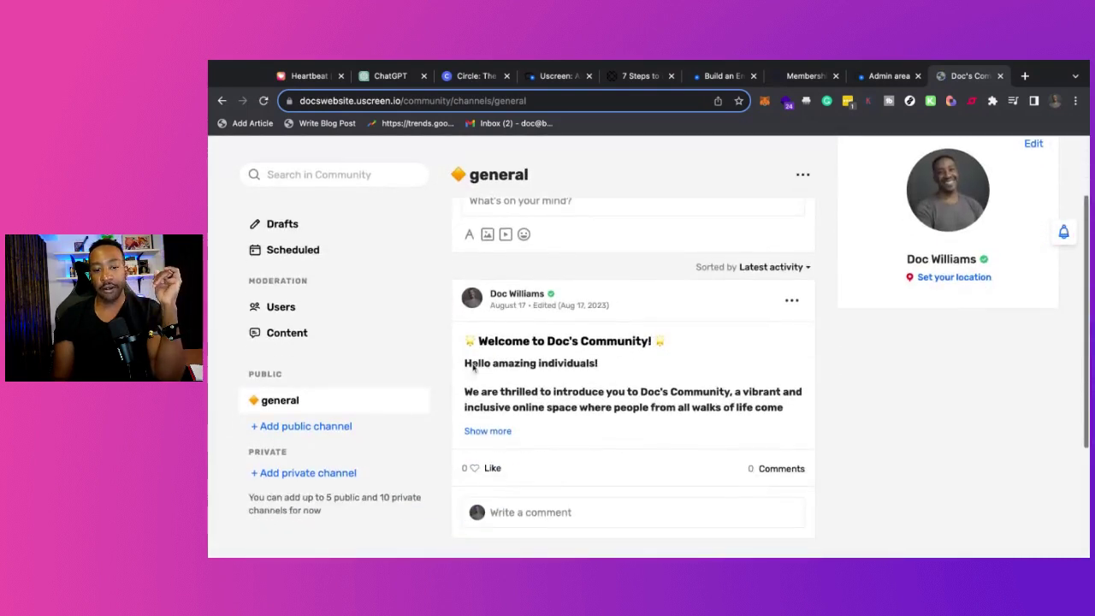
pyautogui.scroll(1, 548, 373)
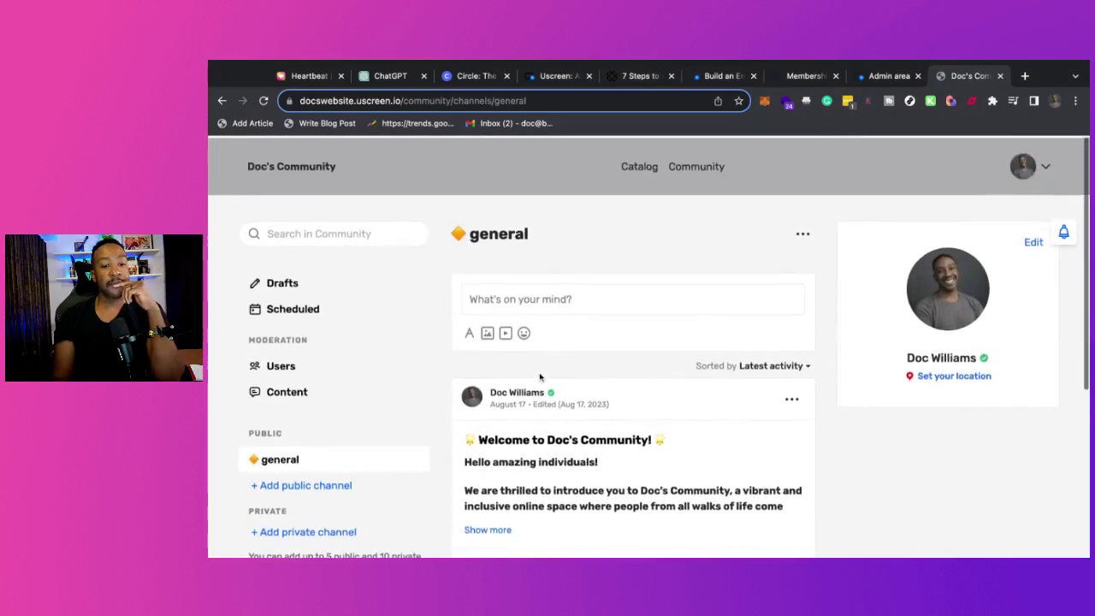
# Step: Check the customer access options offered for a new public channel, and close the dialog without creating one
pyautogui.scroll(-2, 541, 377)
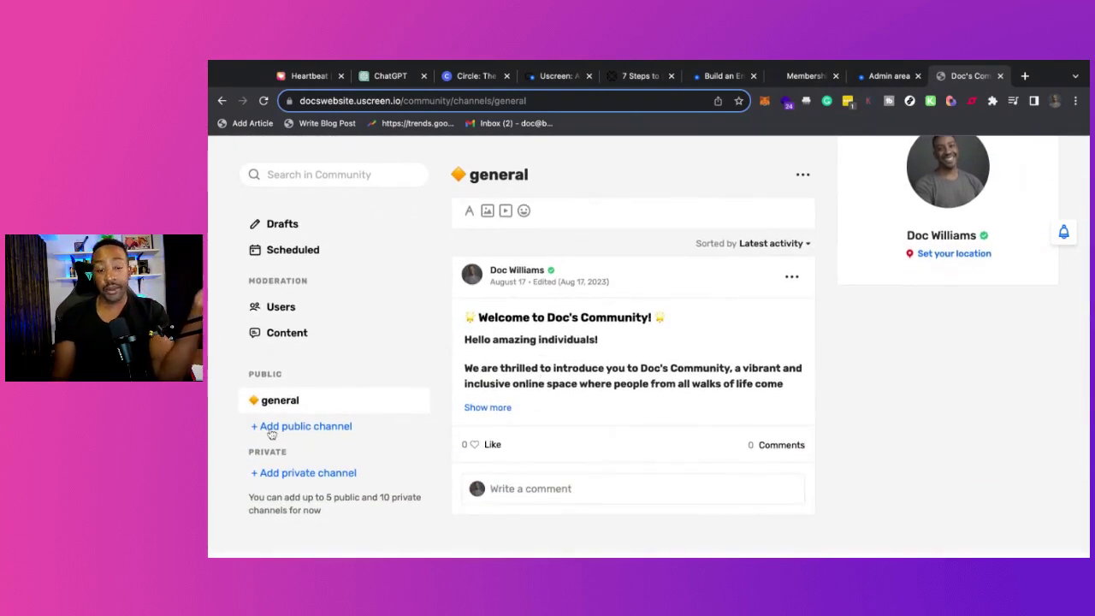
pyautogui.click(301, 426)
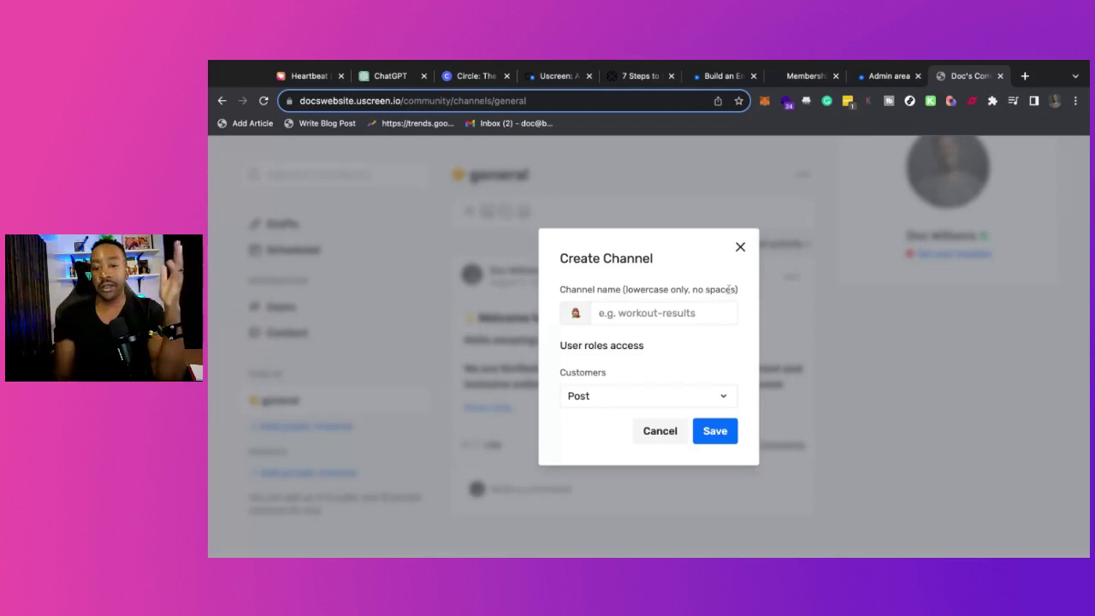
pyautogui.click(727, 396)
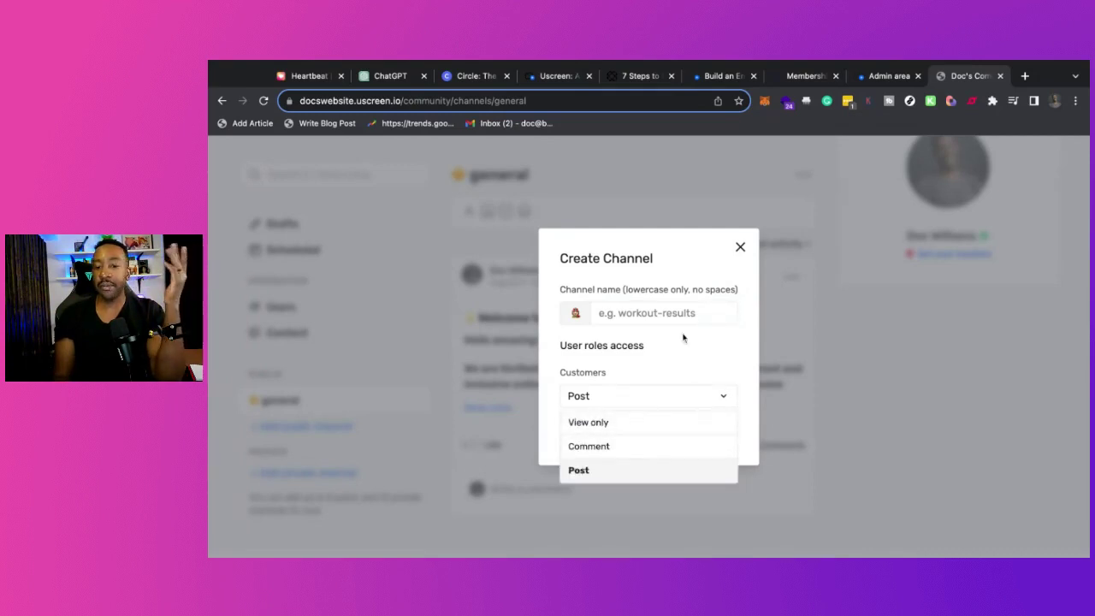
pyautogui.click(741, 247)
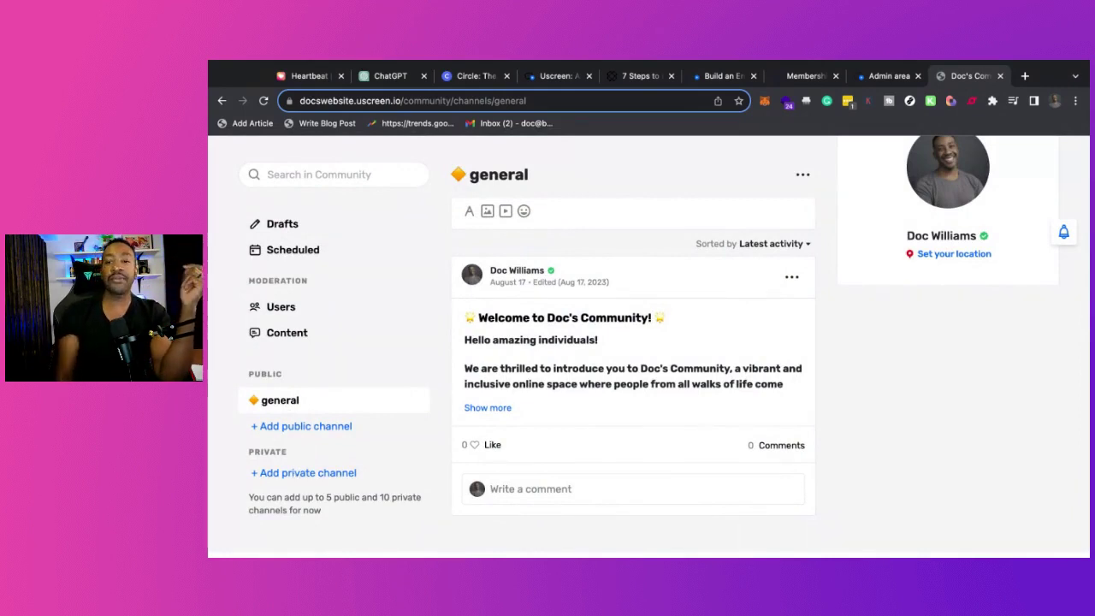
# Step: Check the community's scheduled posts and drafts, and return to the general channel
pyautogui.scroll(2, 347, 323)
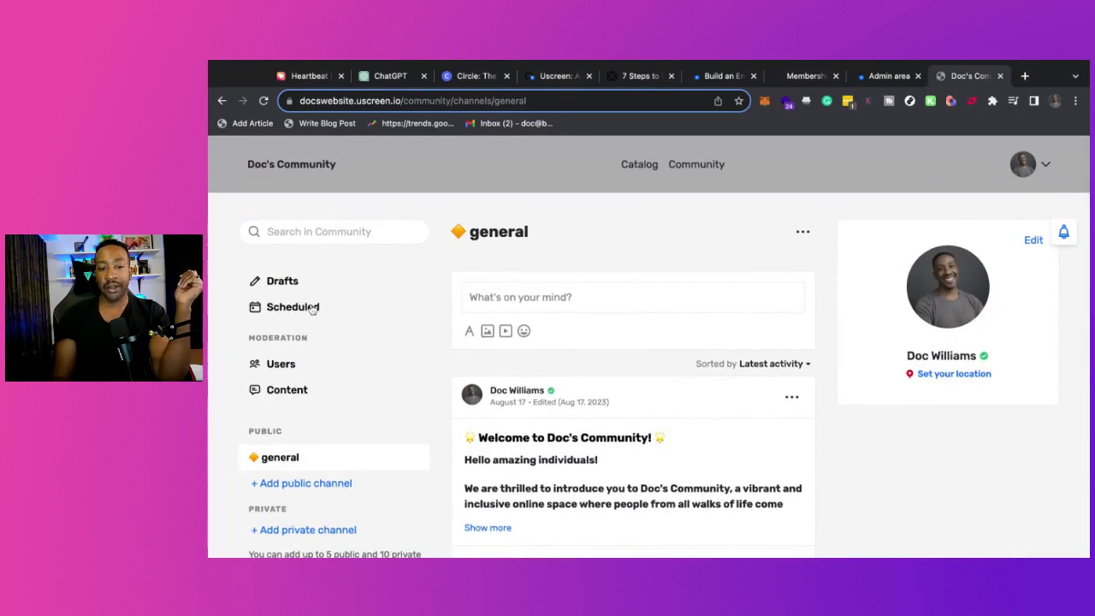
pyautogui.click(309, 308)
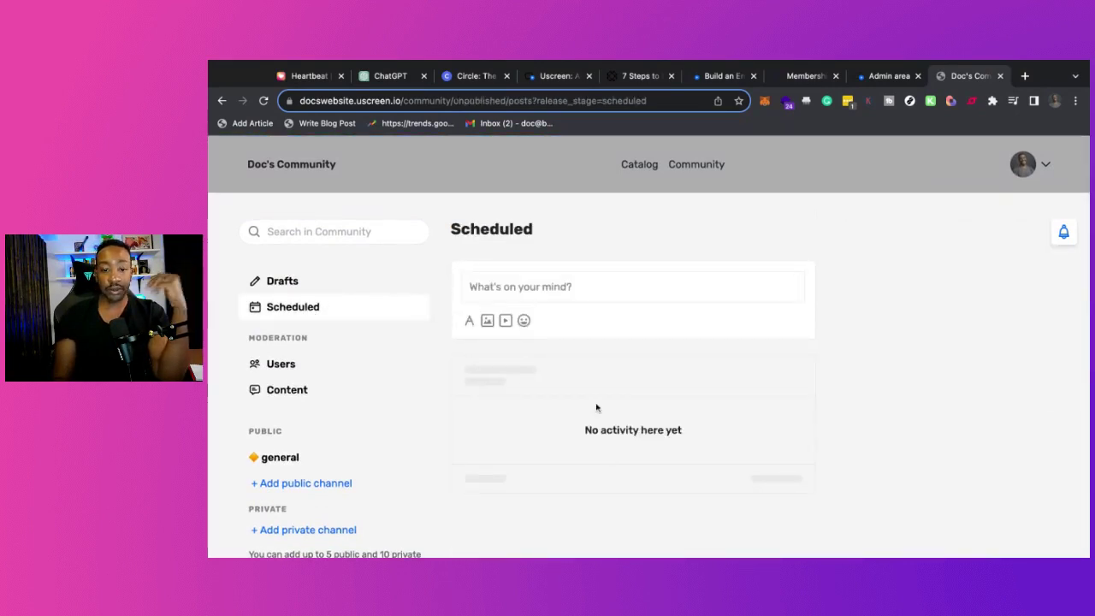
pyautogui.click(318, 284)
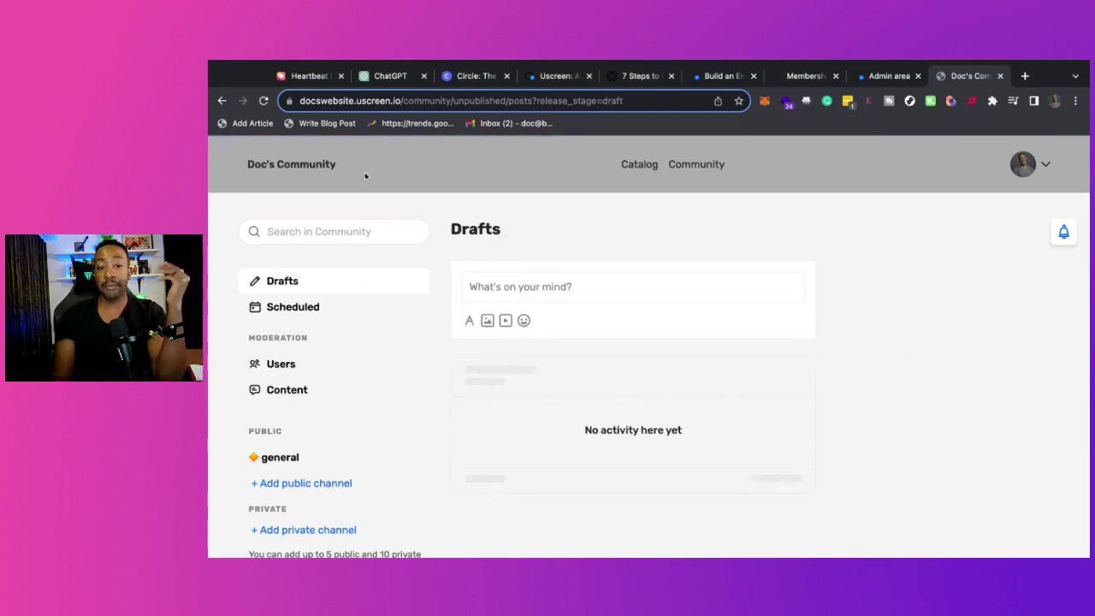
pyautogui.click(698, 166)
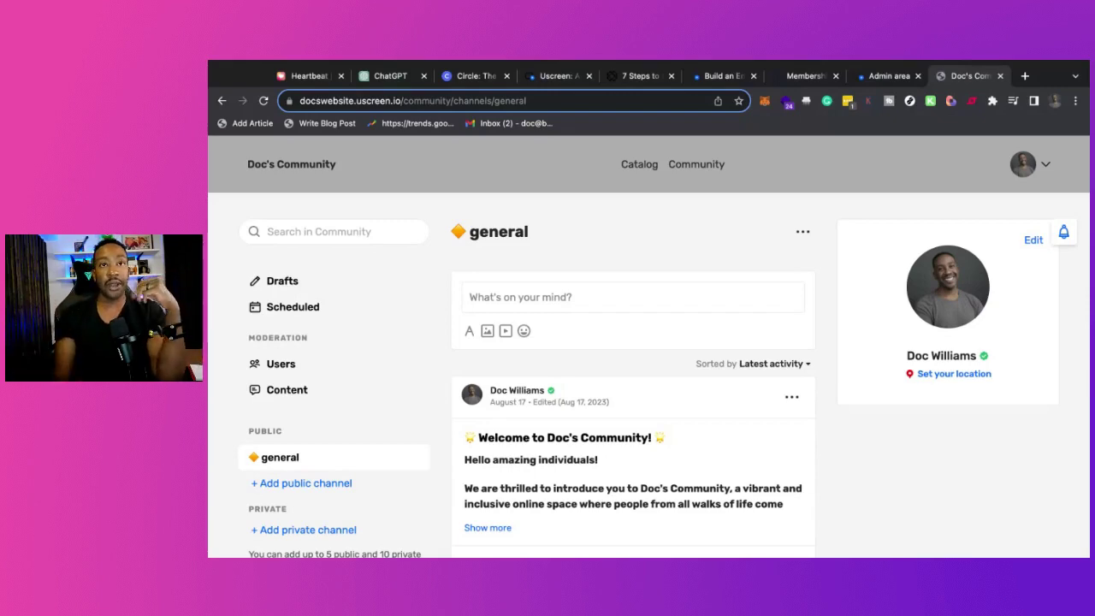
# Step: Look over the general channel page down to its footer and switch to the "7 Steps to Build a Community Website" page
pyautogui.scroll(-10, 631, 384)
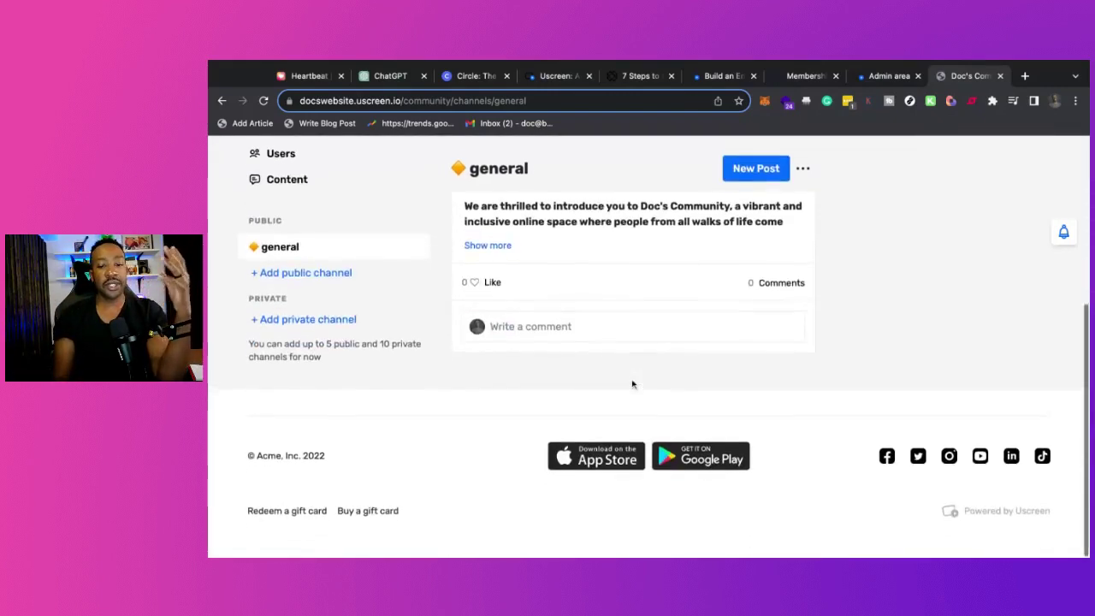
pyautogui.scroll(10, 633, 385)
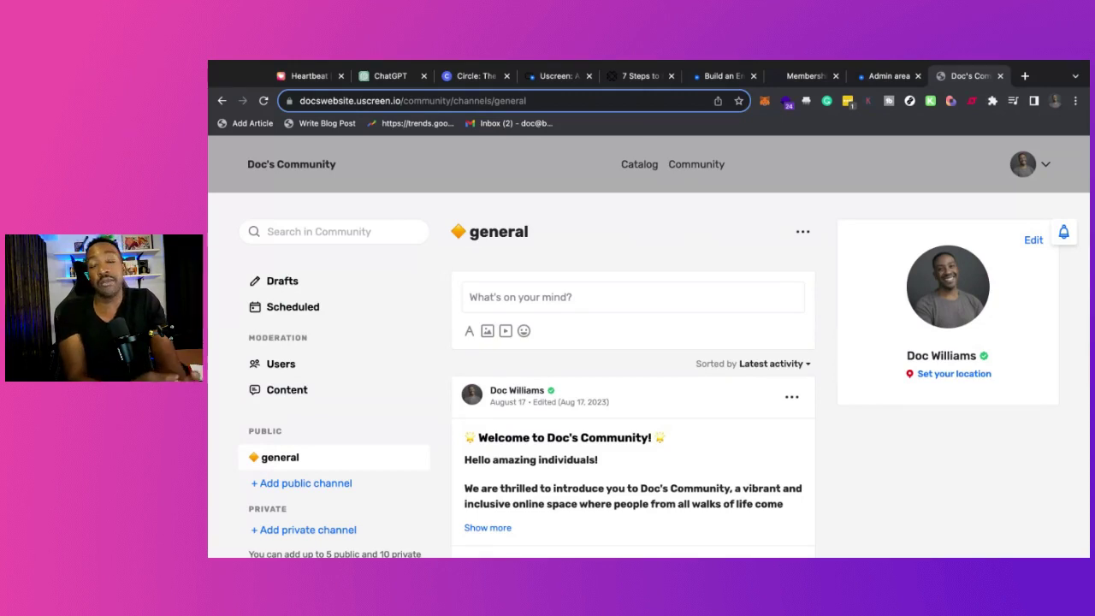
pyautogui.click(640, 76)
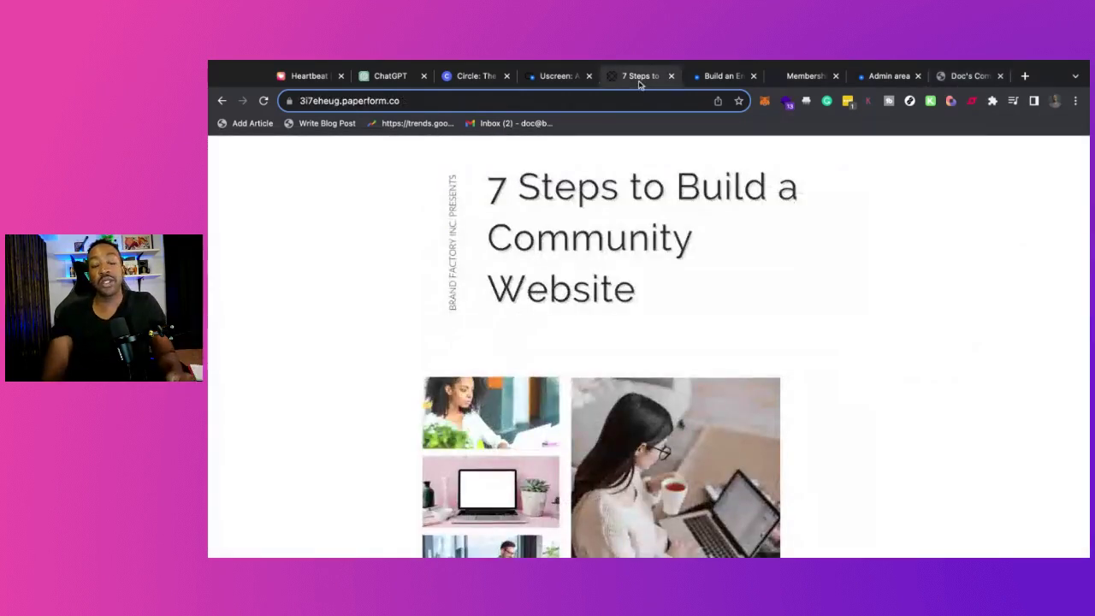